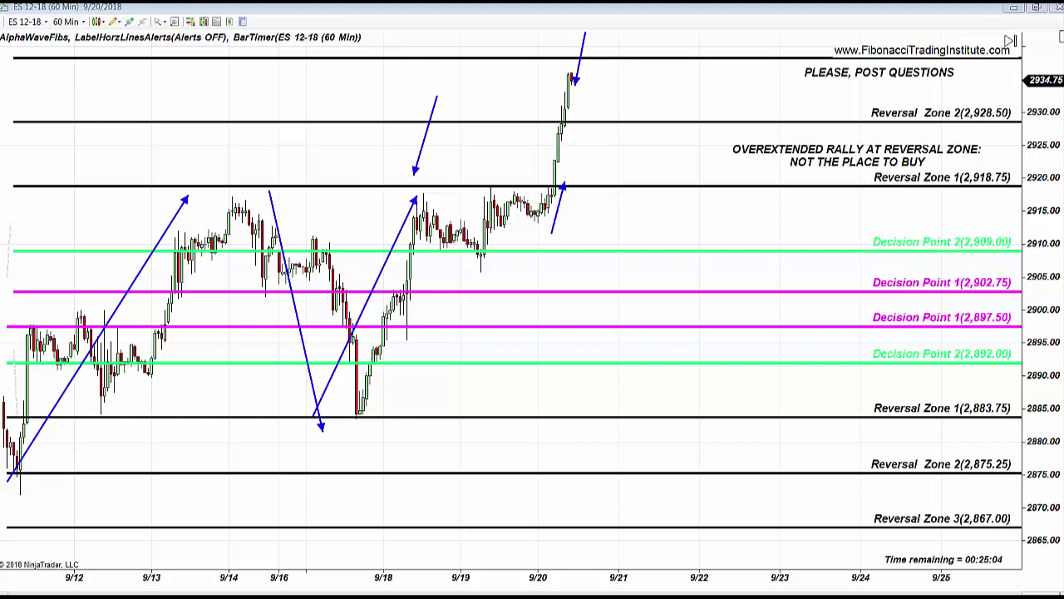
Place the small blue arrow above the 2,918.75 Reversal Zone 1 line near the 9/14 high
left_click_drag(1060, 499, 1059, 566)
left_click_drag(415, 116, 36, 504)
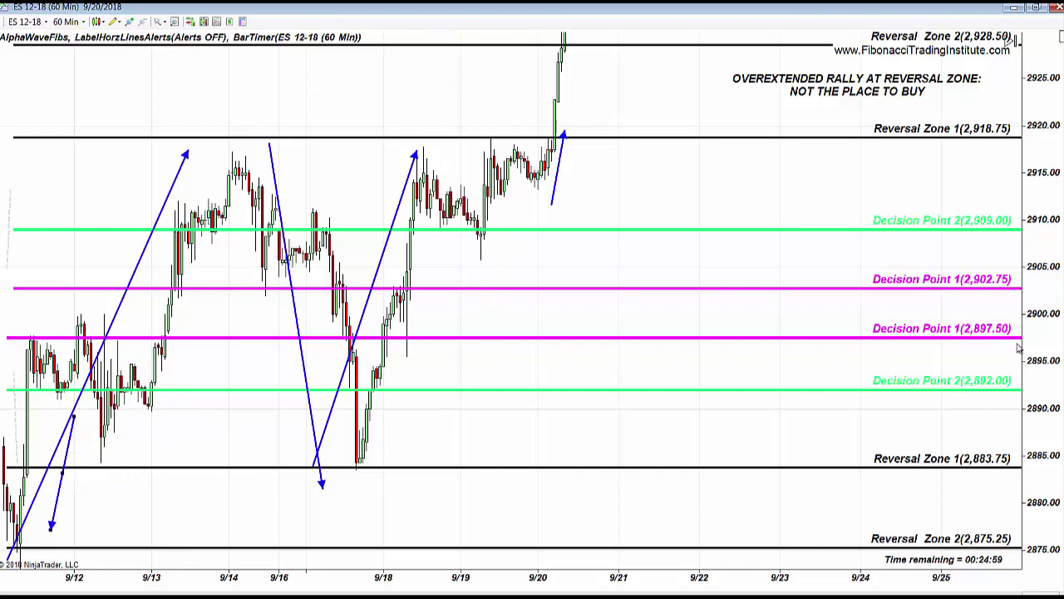
double_click(1031, 289)
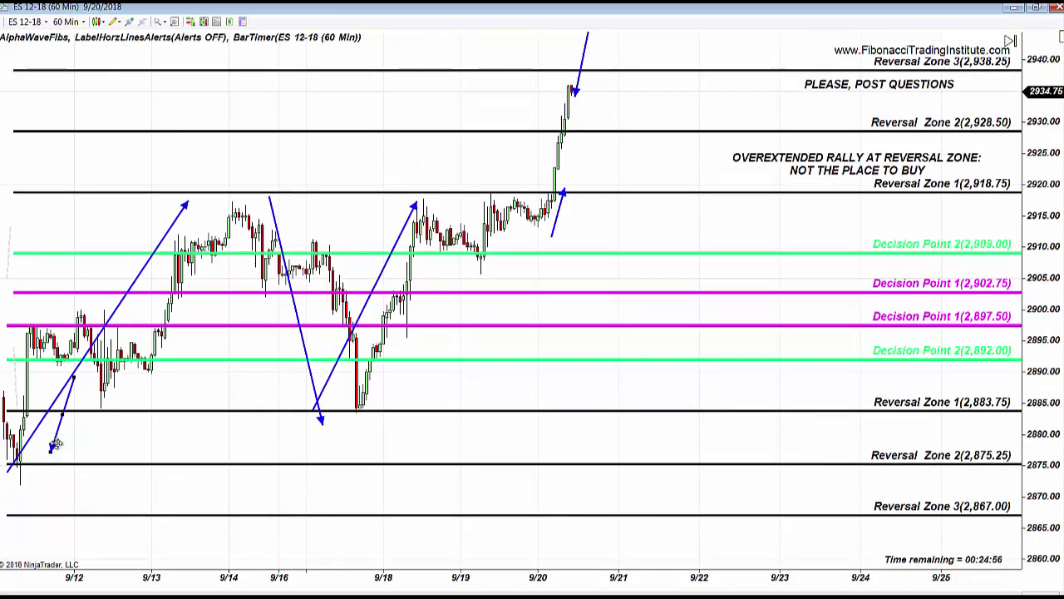
left_click_drag(70, 430, 206, 180)
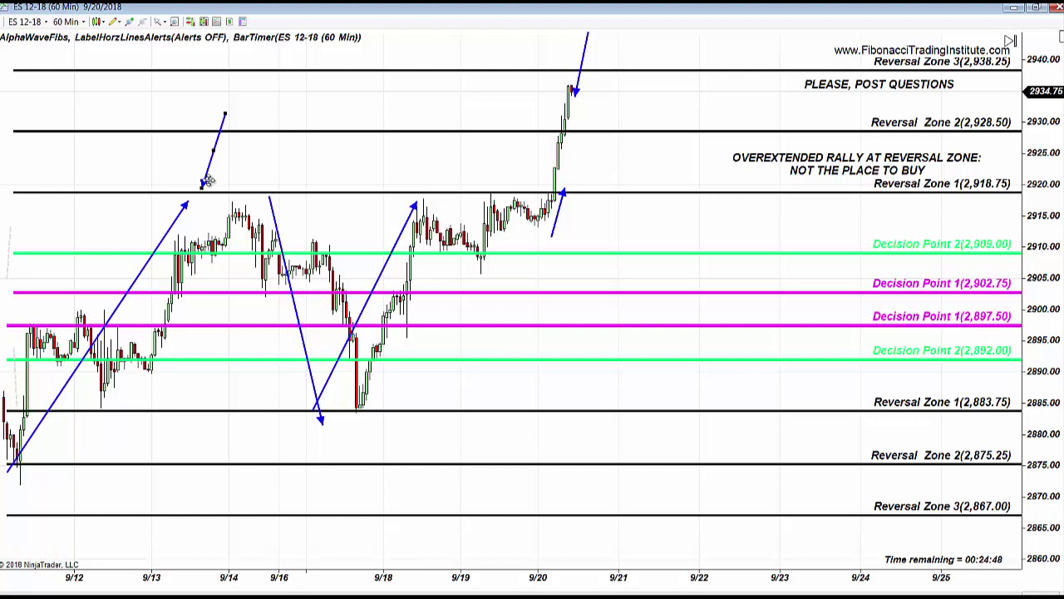
Move the small arrows beside the 9/20 bars and delete the extra up-arrow
left_click_drag(208, 181, 572, 178)
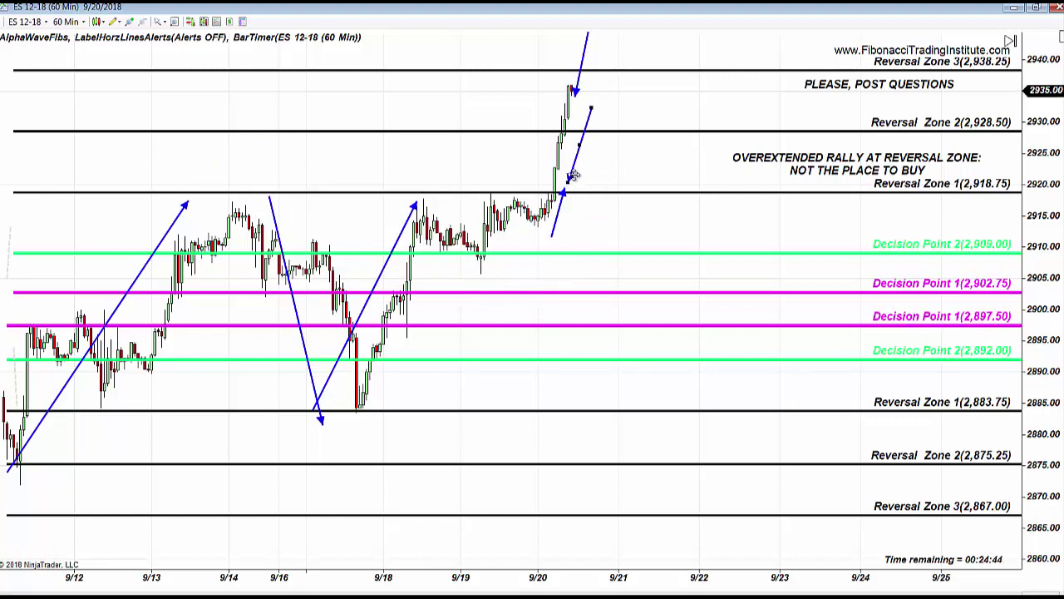
mouse_move(559, 223)
left_mouse_down()
mouse_move(568, 515)
mouse_move(572, 236)
left_mouse_up()
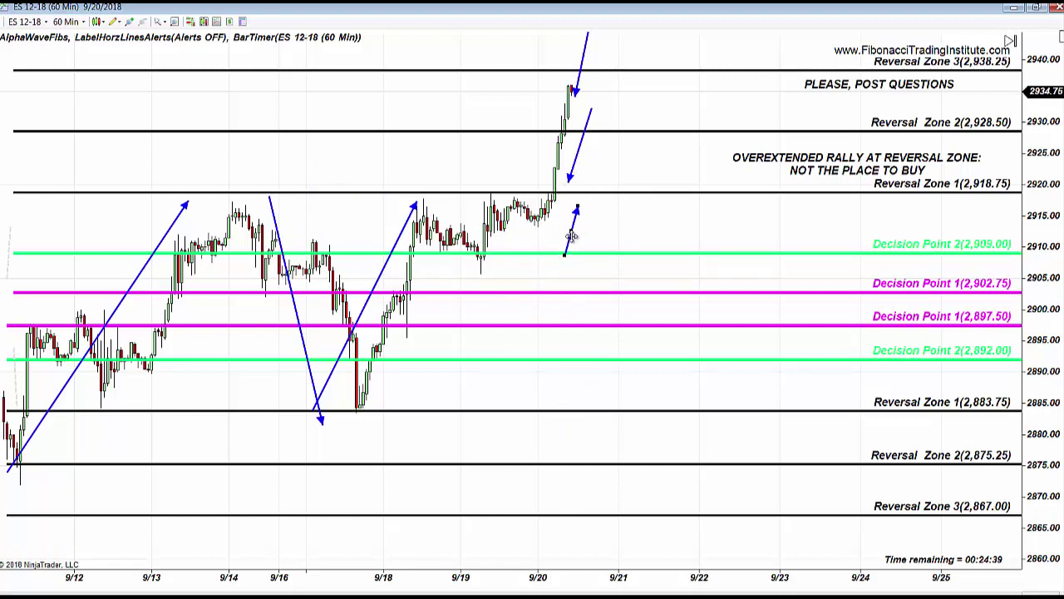
left_click_drag(572, 237, 548, 261)
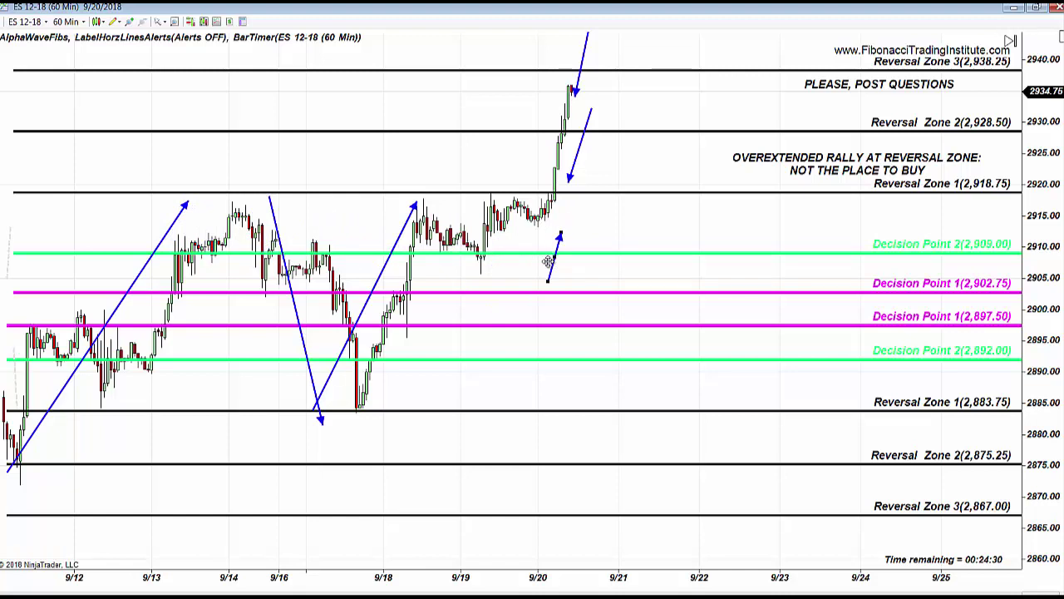
left_click_drag(548, 261, 516, 330)
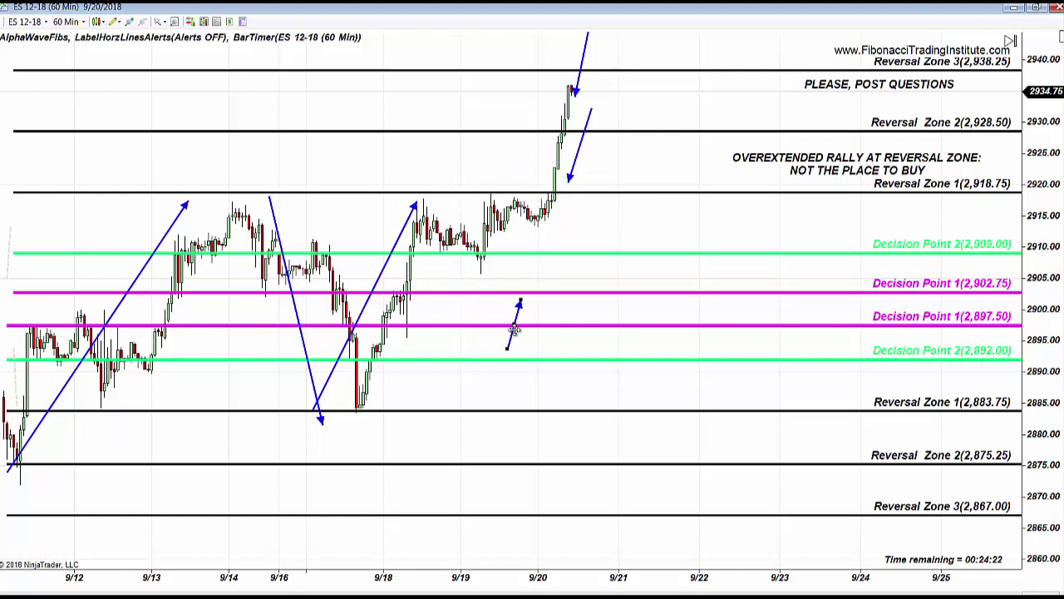
left_click_drag(514, 330, 606, 260)
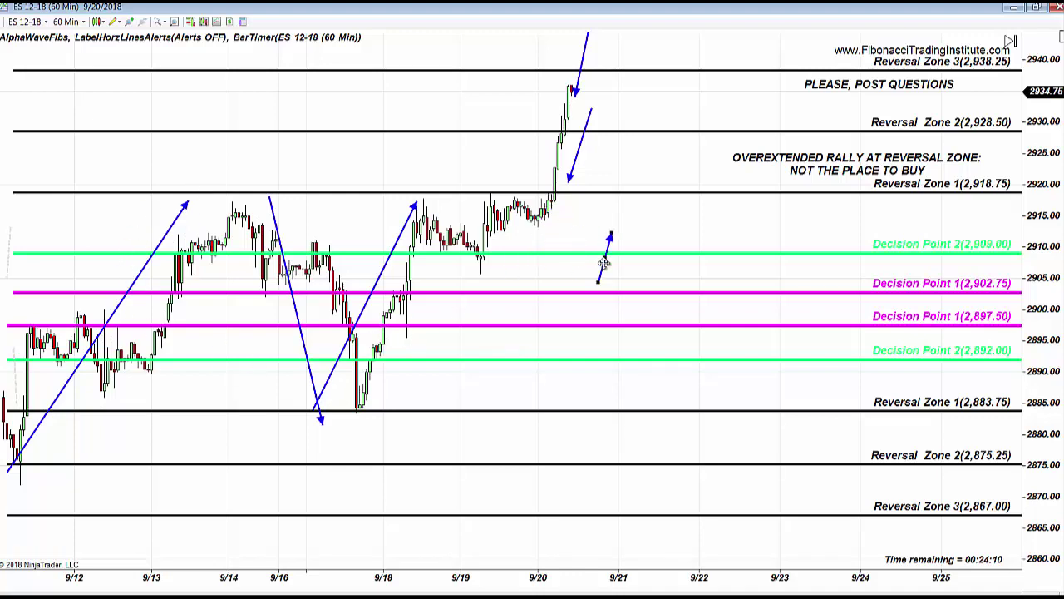
key("Delete")
Fit the price scale and raise the down-arrow beside 9/20, pointing from Zone 2 toward Zone 1
left_click_drag(1027, 538, 1048, 441)
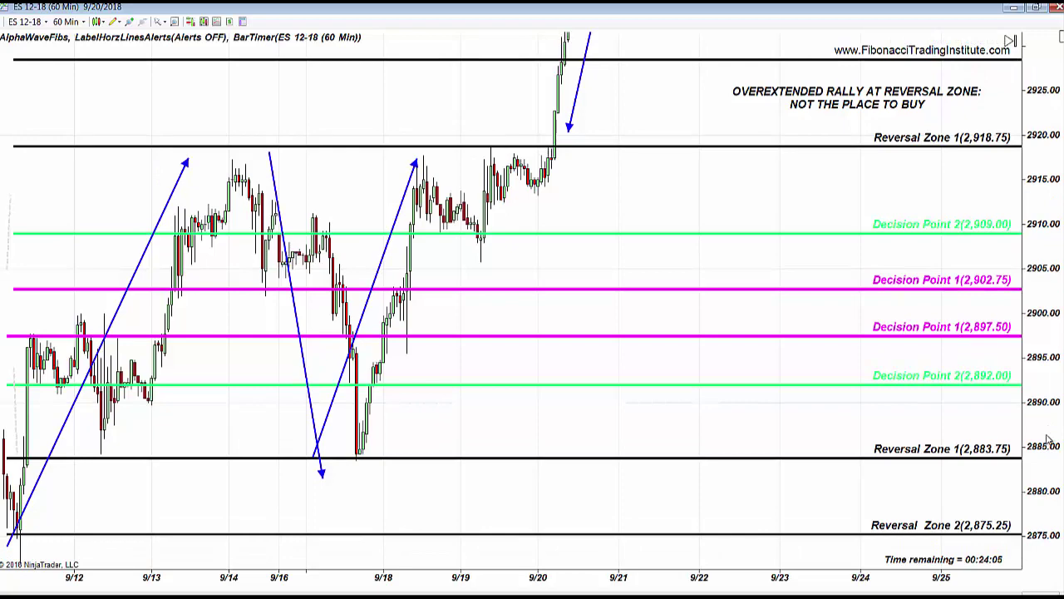
double_click(1050, 160)
mouse_move(573, 165)
left_mouse_down()
mouse_move(573, 223)
mouse_move(600, 166)
mouse_move(596, 127)
mouse_move(572, 110)
mouse_move(545, 186)
mouse_move(586, 155)
left_mouse_up()
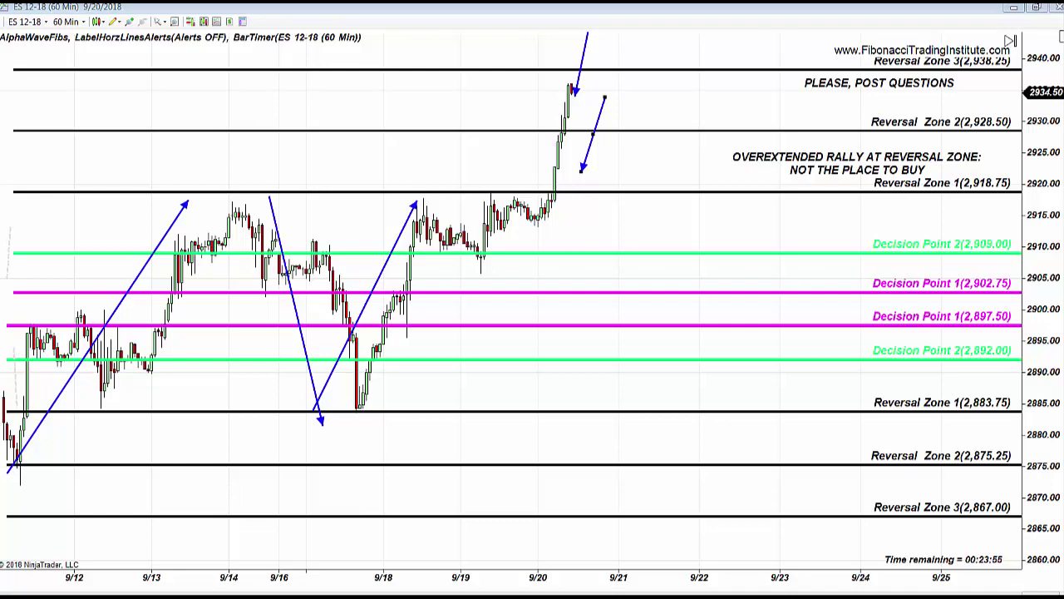
Maximize the ES 1-minute chart, angle its trend line from 08:15 toward Reversal Zone 3, and return
key("alt+Tab")
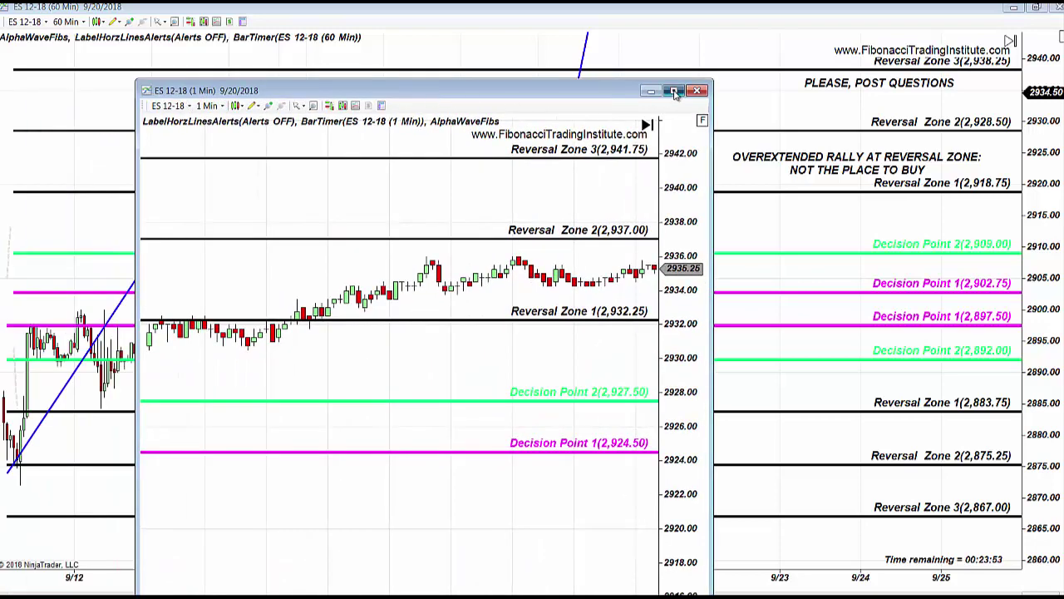
key("super+Up")
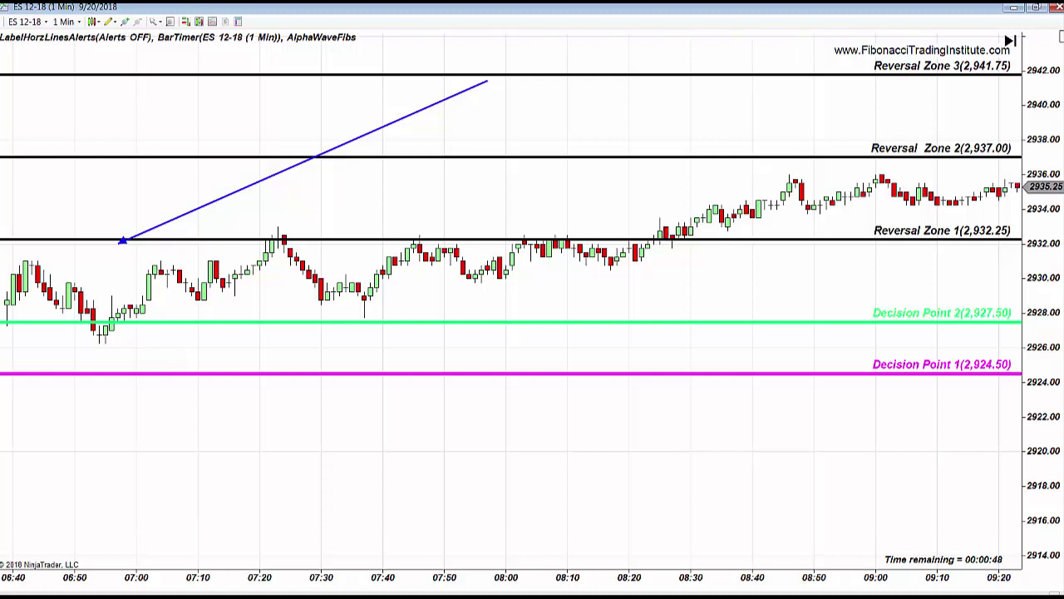
left_click_drag(171, 219, 653, 181)
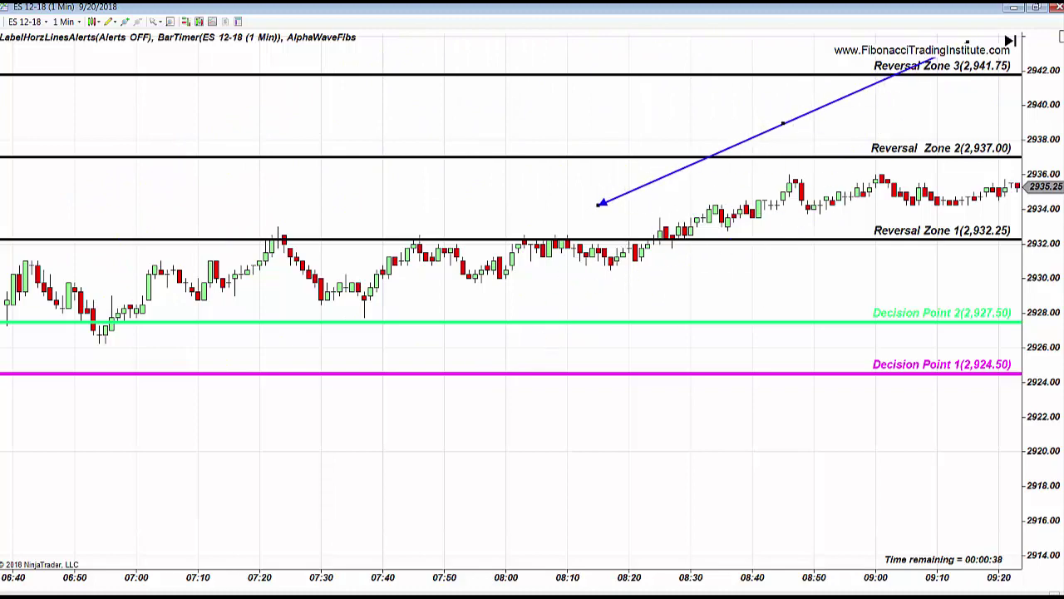
key("alt+Tab")
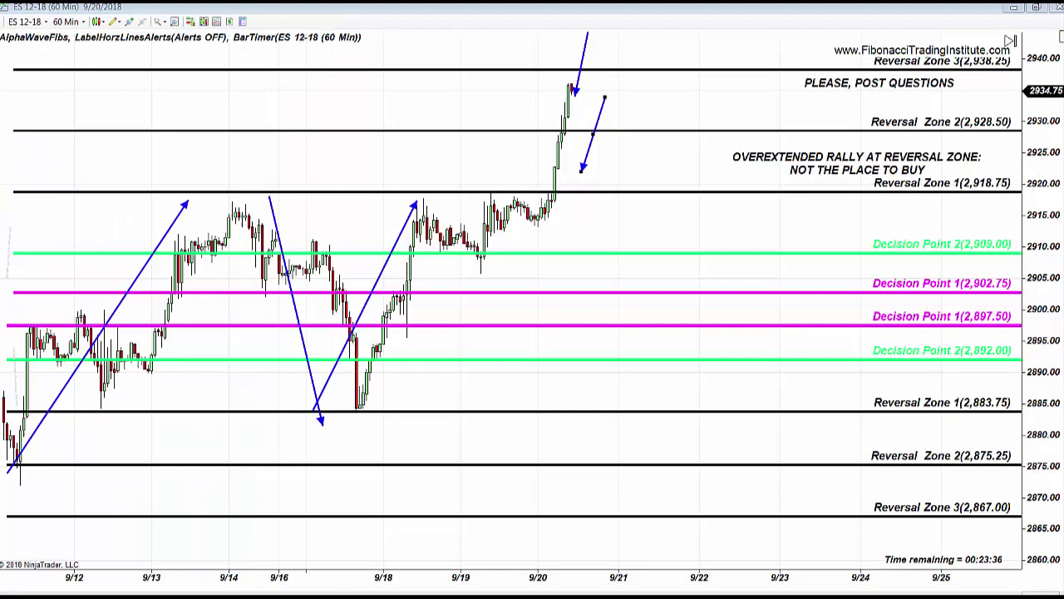
Switch the ES chart to 5-minute bars and realign the arrows on the 9/12–9/13 rally and 9/14 high
left_click(83, 23)
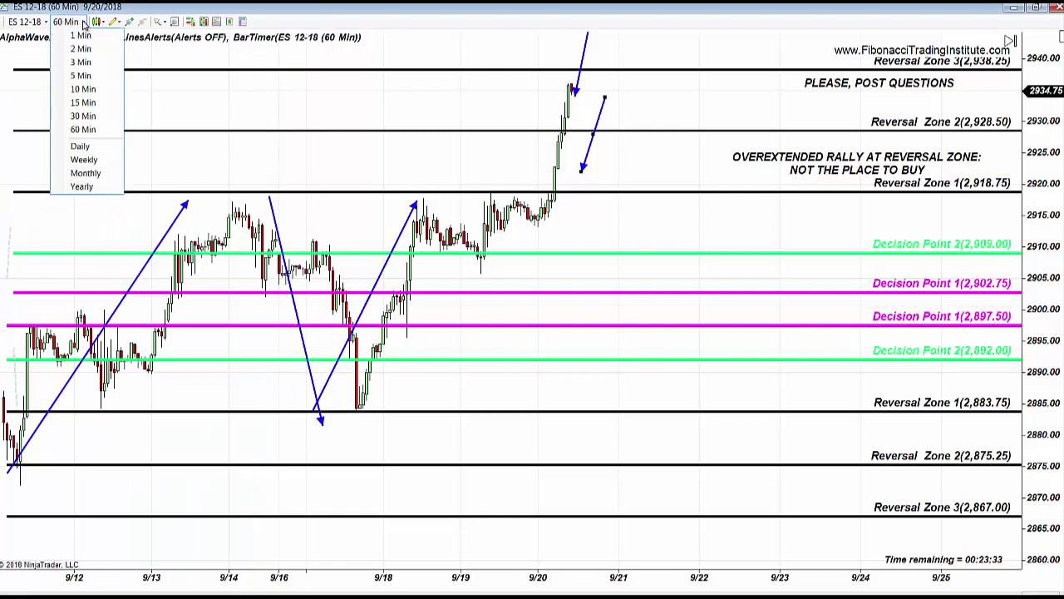
left_click(83, 77)
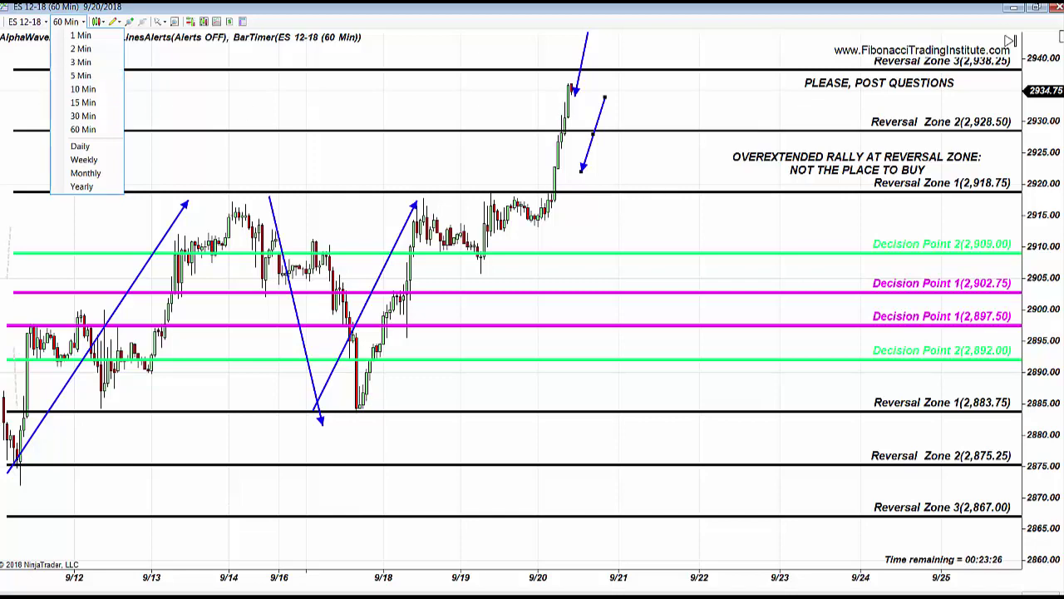
scroll(879, 392, "up", 2)
left_click_drag(879, 392, 932, 331)
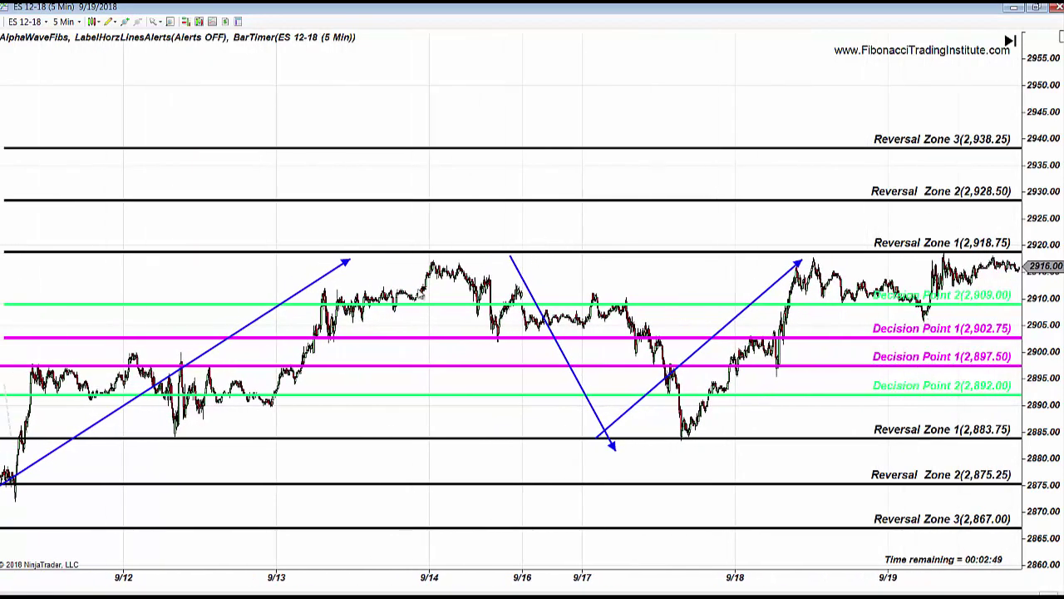
mouse_move(328, 269)
left_mouse_down()
mouse_move(33, 536)
mouse_move(304, 576)
mouse_move(374, 314)
mouse_move(372, 265)
left_mouse_up()
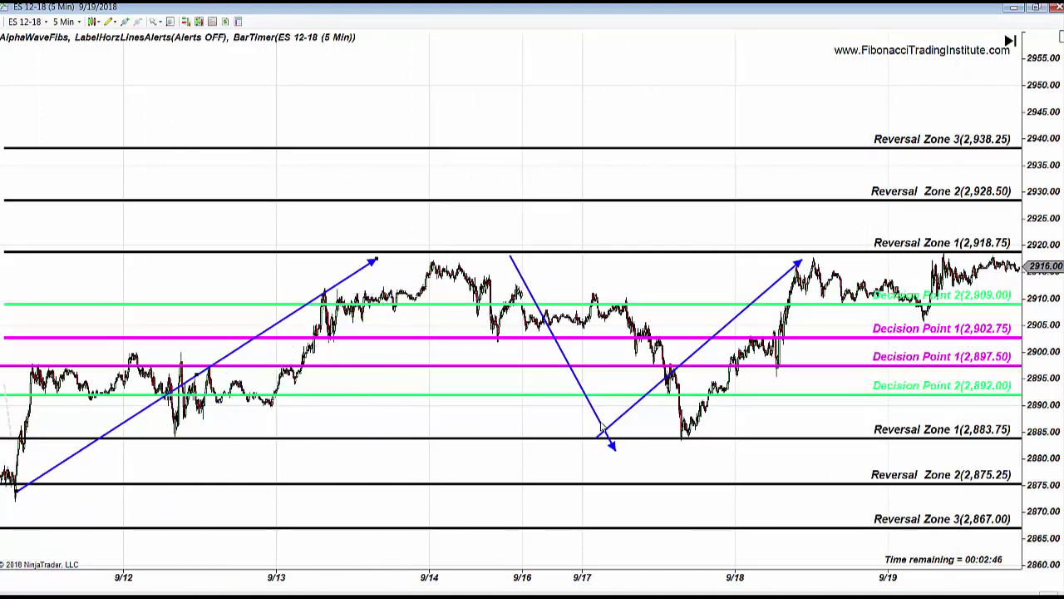
mouse_move(609, 424)
left_mouse_down()
mouse_move(421, 205)
mouse_move(374, 203)
mouse_move(363, 215)
mouse_move(403, 232)
mouse_move(566, 222)
mouse_move(727, 285)
mouse_move(577, 427)
mouse_move(554, 425)
left_mouse_up()
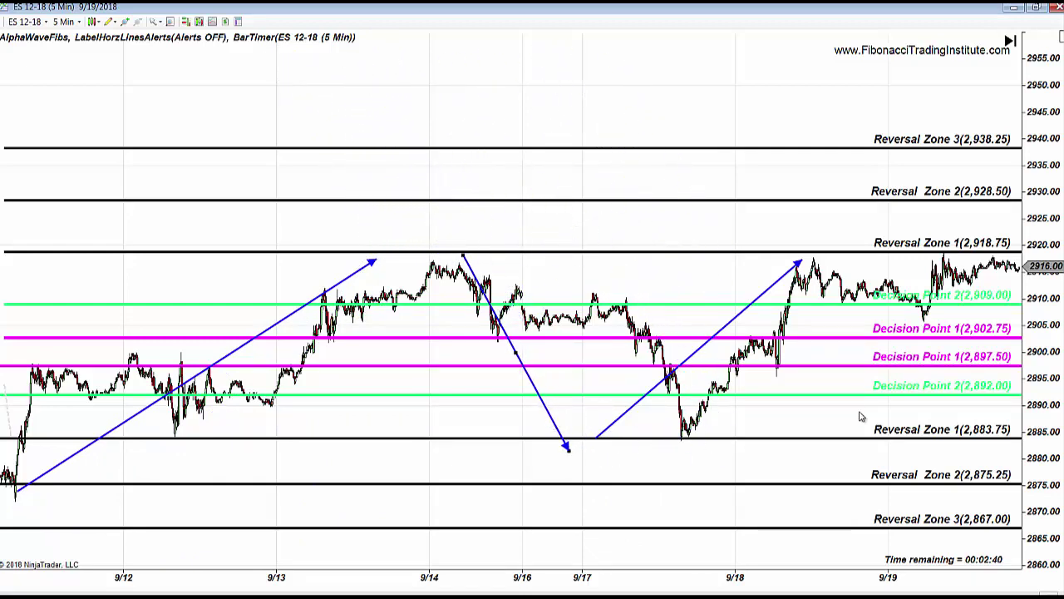
Pan to the newest bars and rescale prices so Reversal Zone 3 is visible again
left_click_drag(826, 438, 804, 453)
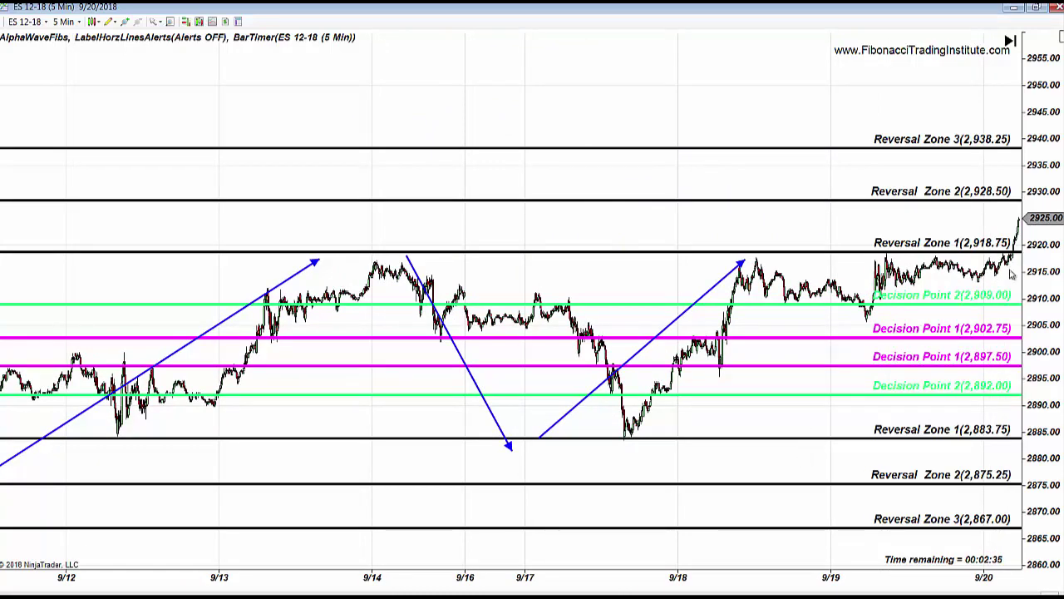
left_click_drag(1041, 442, 1033, 296)
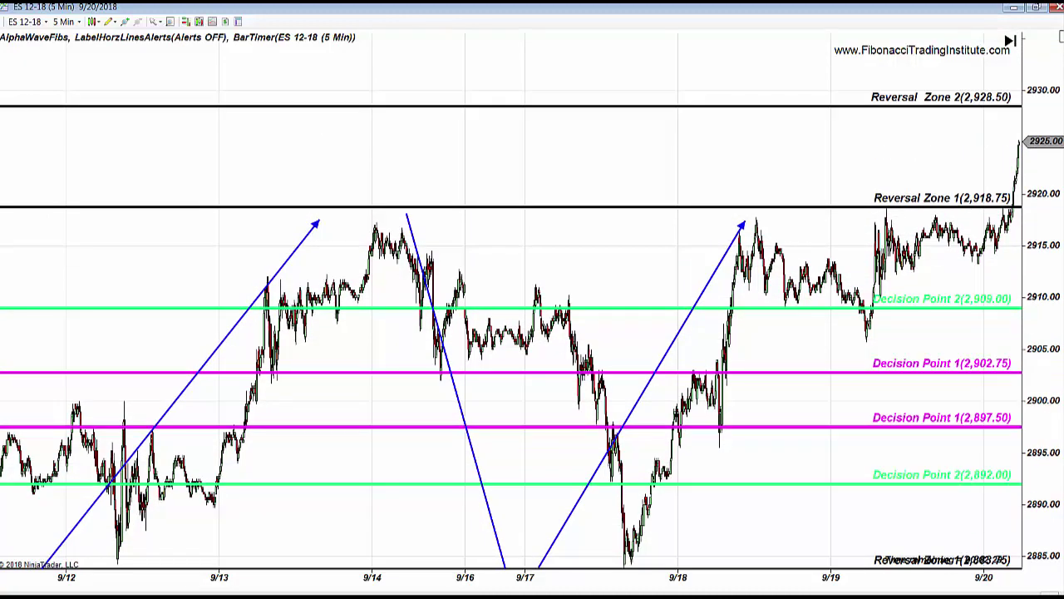
left_click_drag(1050, 476, 1039, 584)
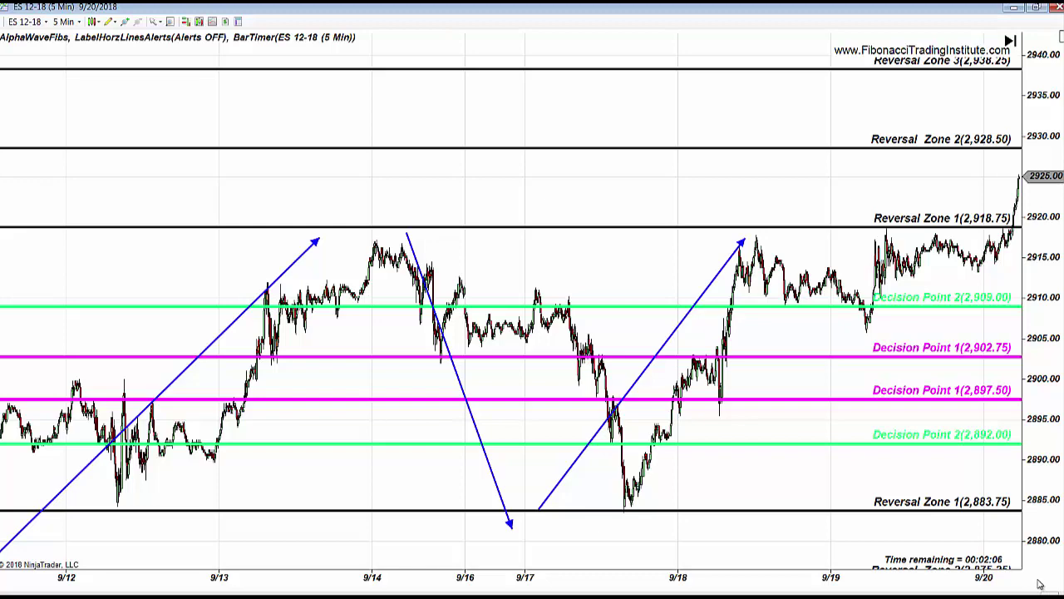
mouse_move(1024, 544)
left_mouse_down()
mouse_move(1025, 557)
mouse_move(1021, 526)
left_mouse_up()
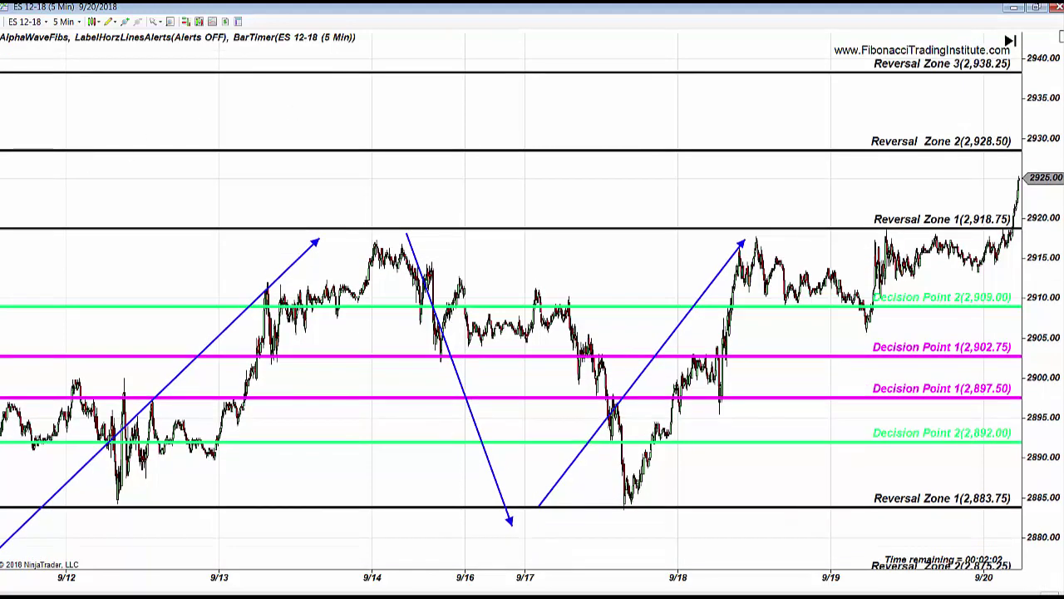
On the AMZN daily chart, set the blue arrow near 9/25 rising from Zone 1 to above Zone 3
left_click(1016, 9)
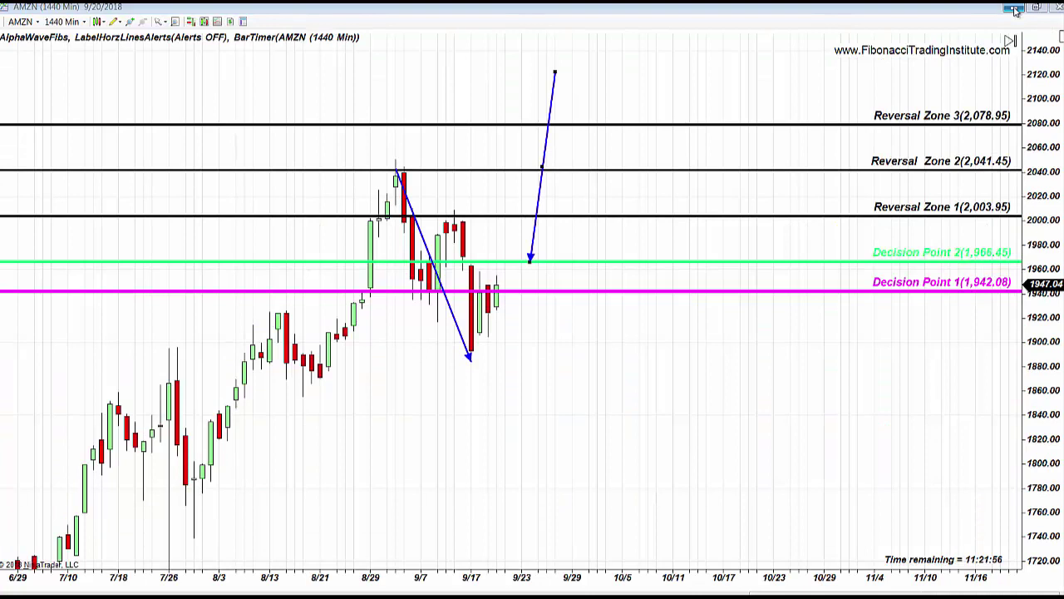
mouse_move(531, 258)
left_mouse_down()
mouse_move(751, 487)
mouse_move(790, 553)
mouse_move(640, 314)
mouse_move(430, 136)
mouse_move(398, 137)
mouse_move(364, 188)
mouse_move(415, 143)
mouse_move(479, 158)
mouse_move(409, 147)
mouse_move(425, 159)
left_mouse_up()
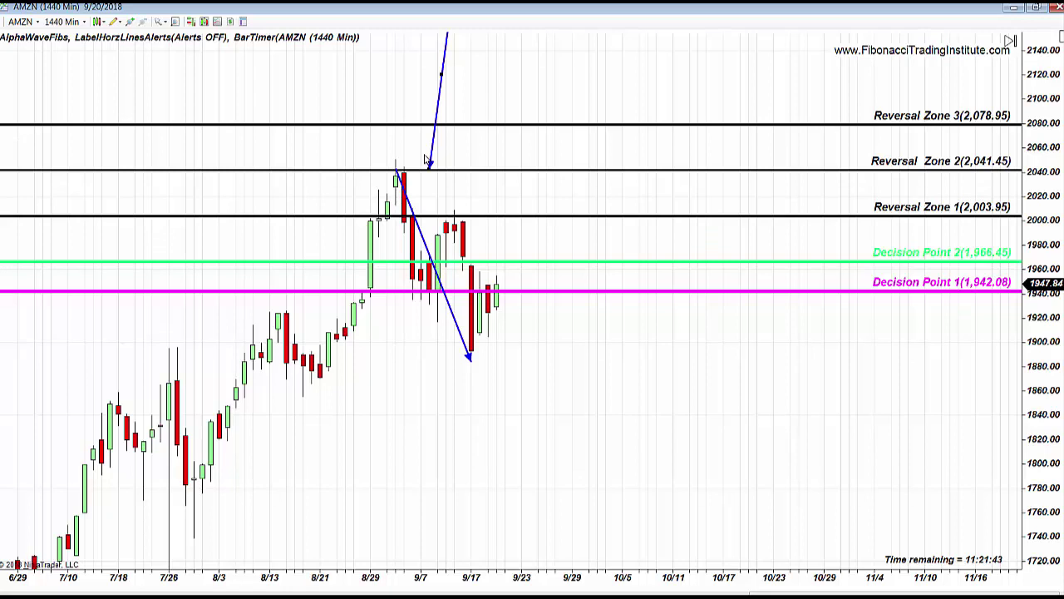
mouse_move(434, 140)
left_mouse_down()
mouse_move(422, 219)
mouse_move(617, 439)
mouse_move(639, 251)
mouse_move(665, 213)
mouse_move(589, 250)
mouse_move(504, 266)
mouse_move(506, 256)
mouse_move(511, 280)
mouse_move(515, 249)
mouse_move(509, 237)
mouse_move(501, 246)
left_mouse_up()
left_click_drag(1037, 434, 811, 474)
scroll(672, 442, "down", 2)
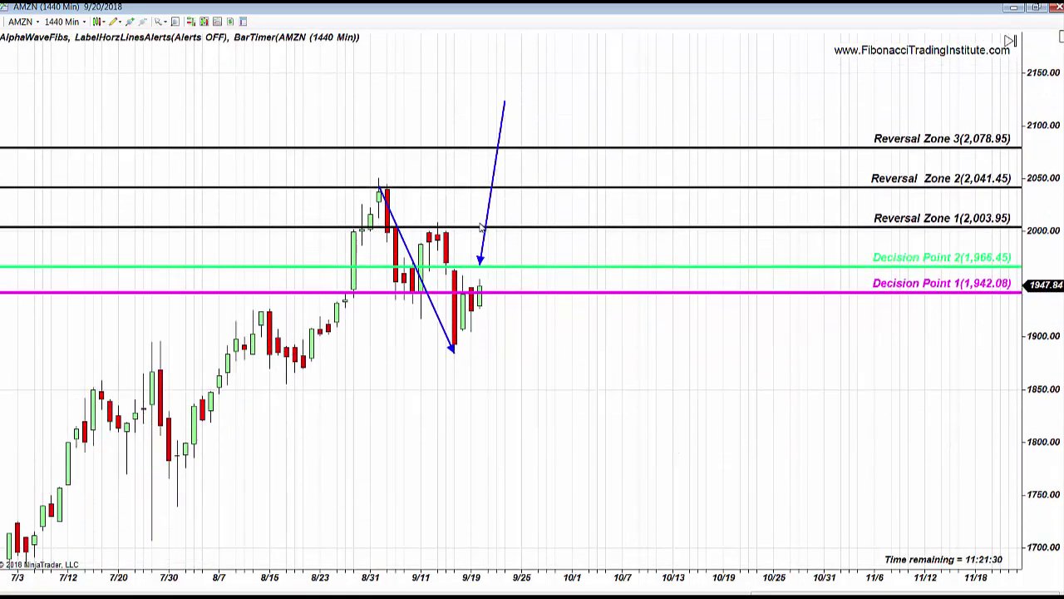
left_click_drag(490, 238, 511, 192)
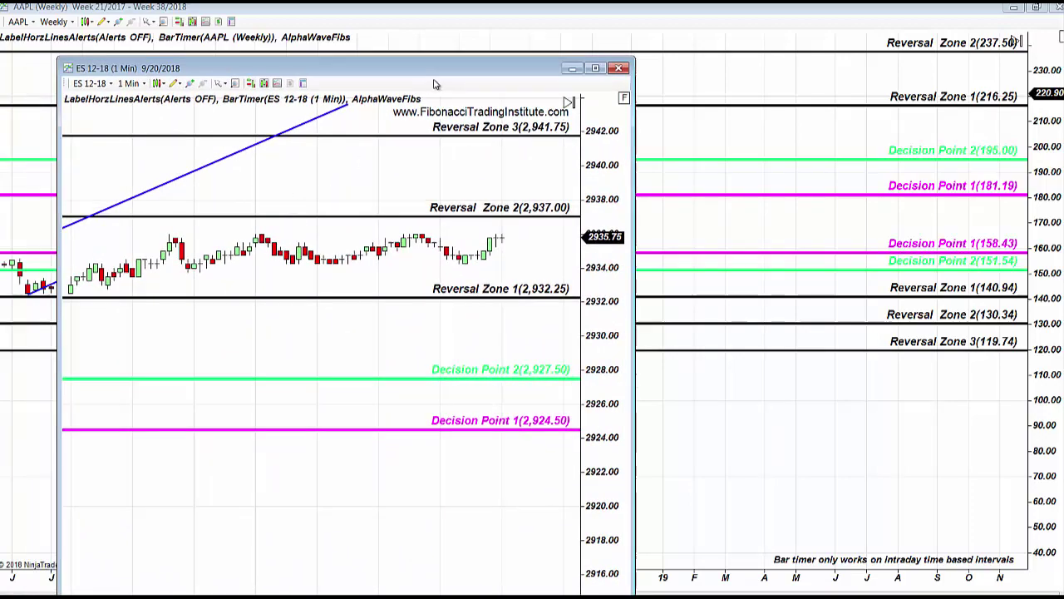
Narrow the AAPL weekly window and move the ES 1-minute trend arrow onto the recent bars
left_click_drag(434, 81, 874, 35)
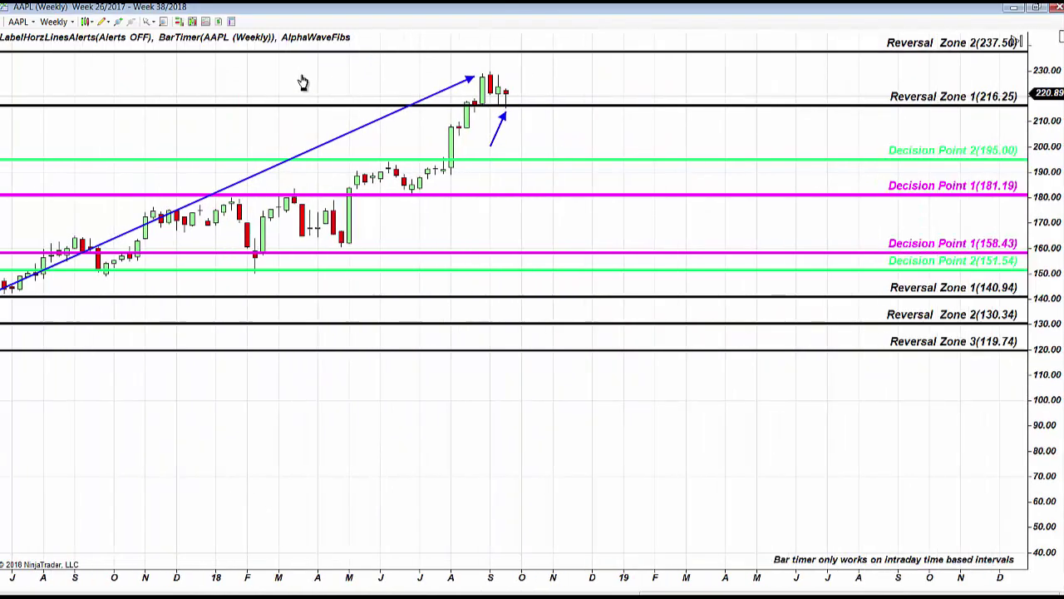
left_click_drag(305, 79, 235, 83)
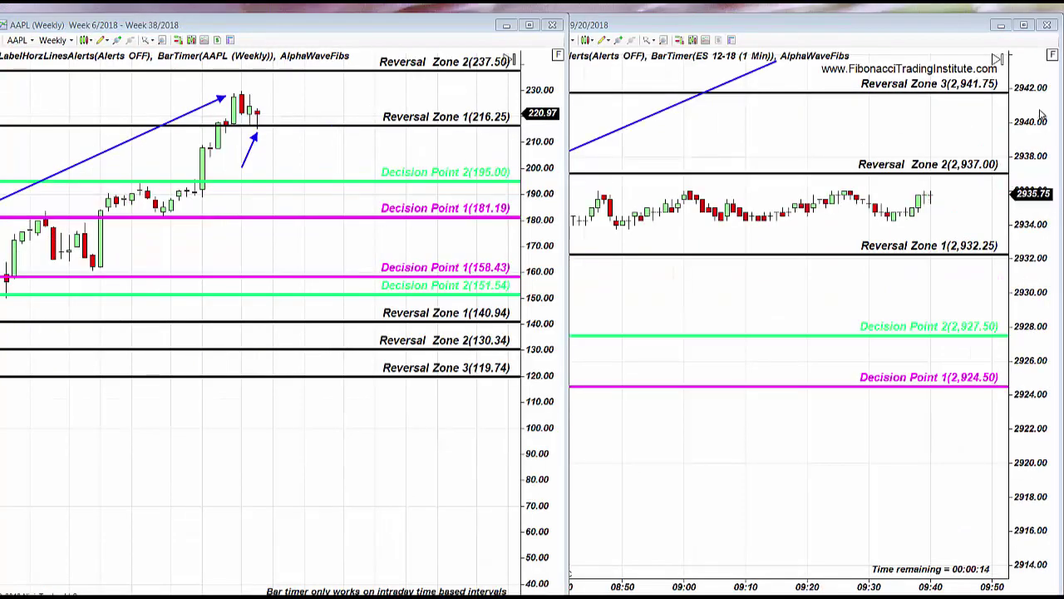
left_click_drag(567, 434, 489, 441)
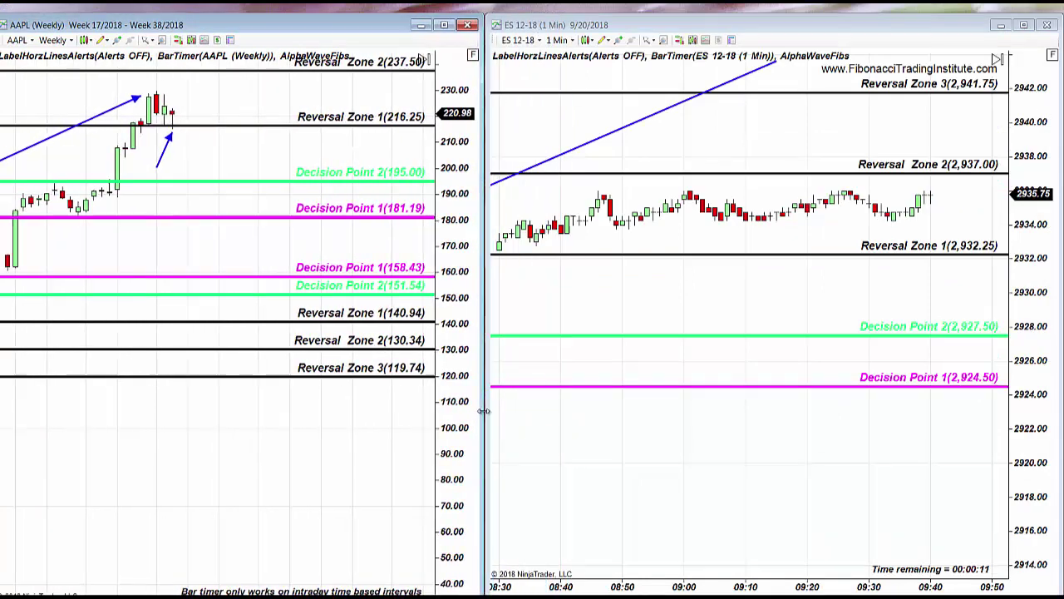
left_click_drag(624, 127, 921, 141)
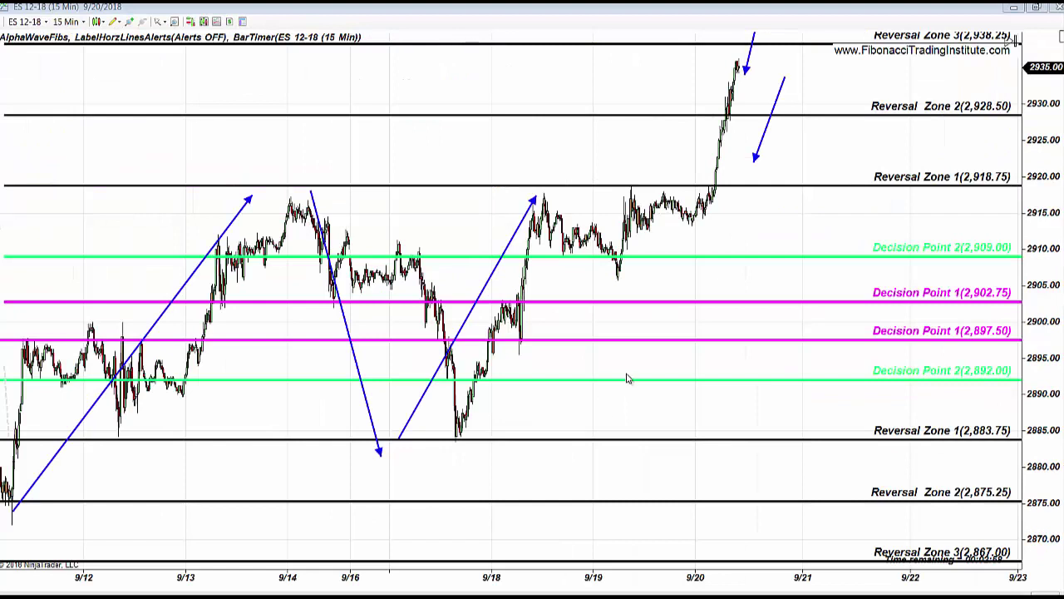
Reshape the ES 15-minute arrows toward the 9/11 low and delete the extra lower blue arrow
left_click_drag(625, 382, 660, 361)
left_click_drag(283, 204, 39, 513)
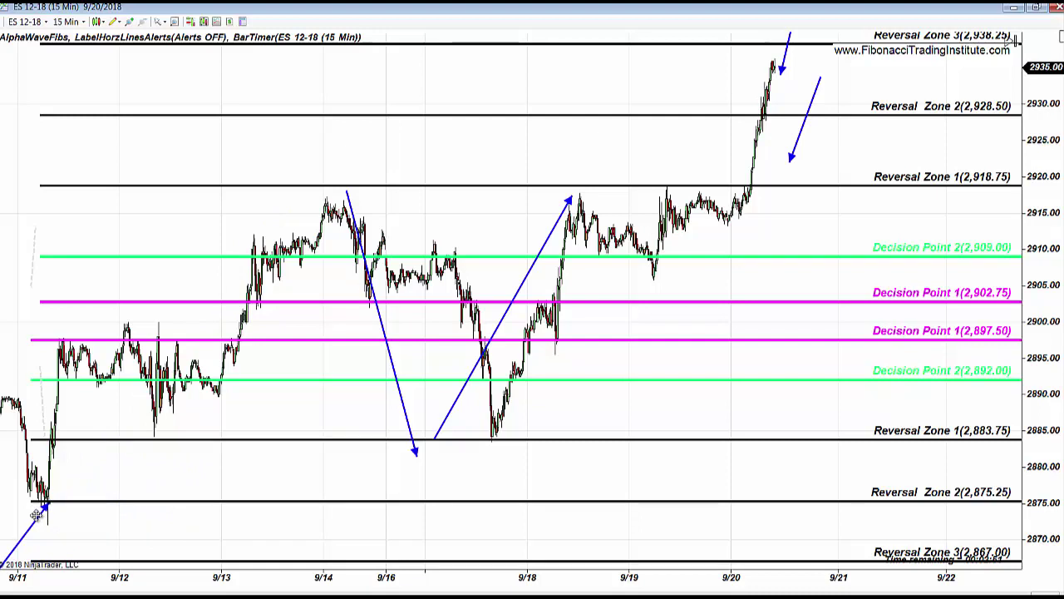
left_click_drag(38, 513, 474, 458)
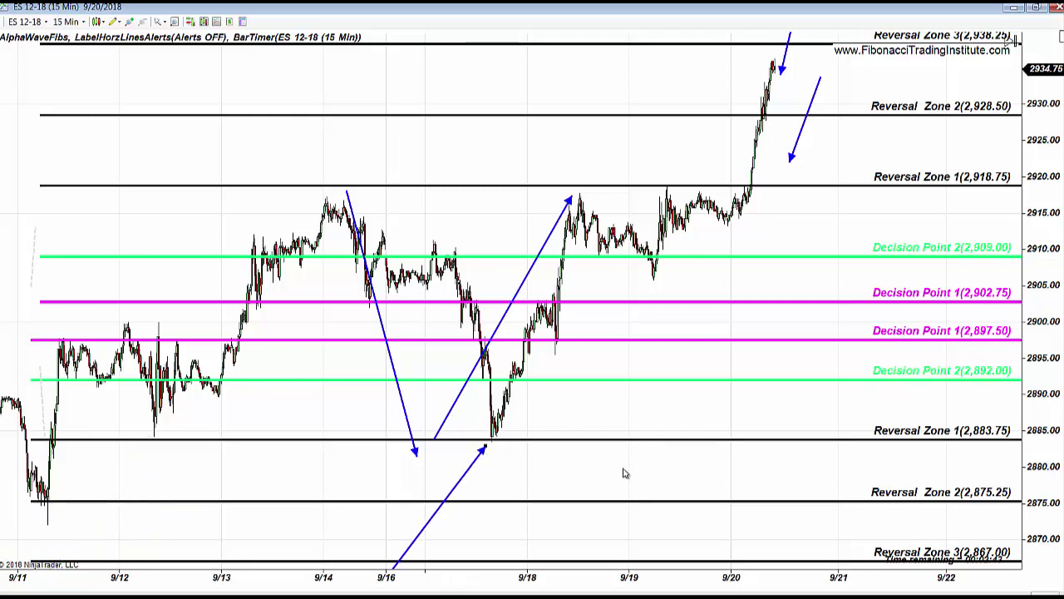
left_click_drag(623, 470, 577, 485)
left_click_drag(1028, 438, 1013, 455)
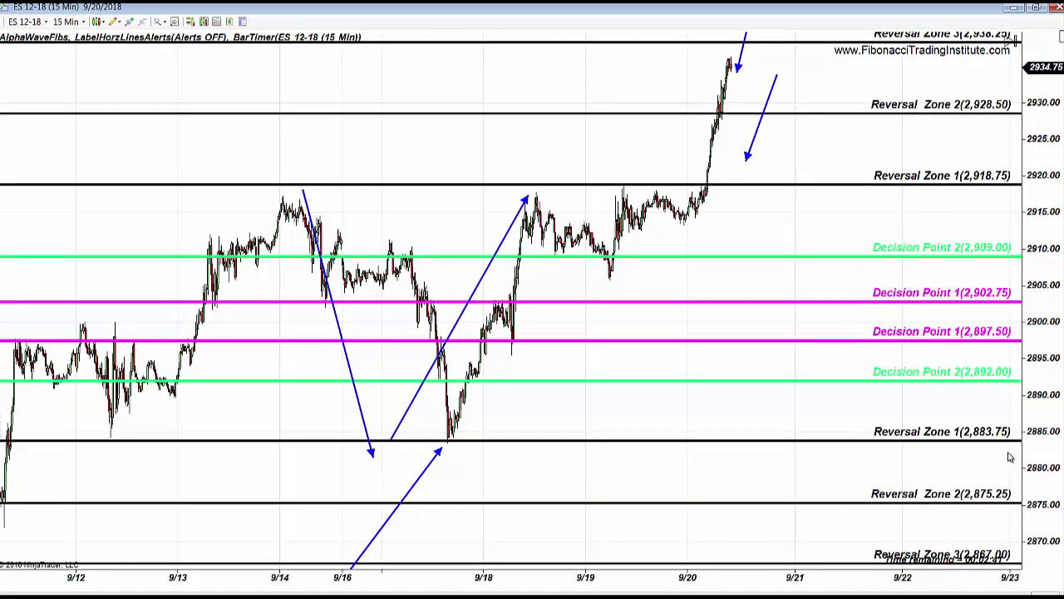
left_click_drag(425, 476, 450, 560)
key("Delete")
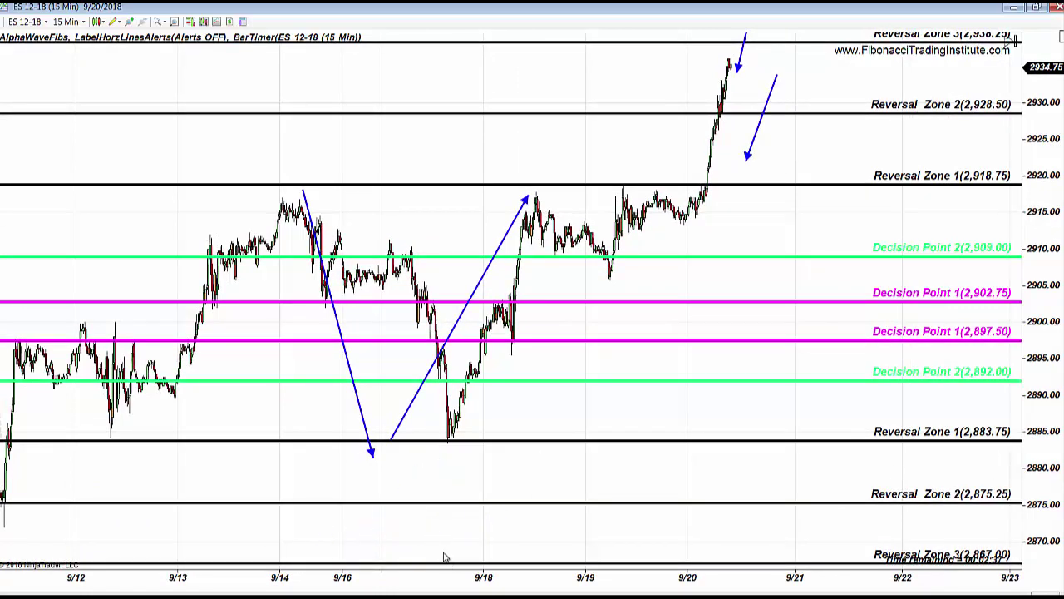
On the GC weekly chart, angle the up-arrow toward Reversal Zone 1 at 1,215.5 and stretch prices
left_click_drag(506, 487, 576, 477)
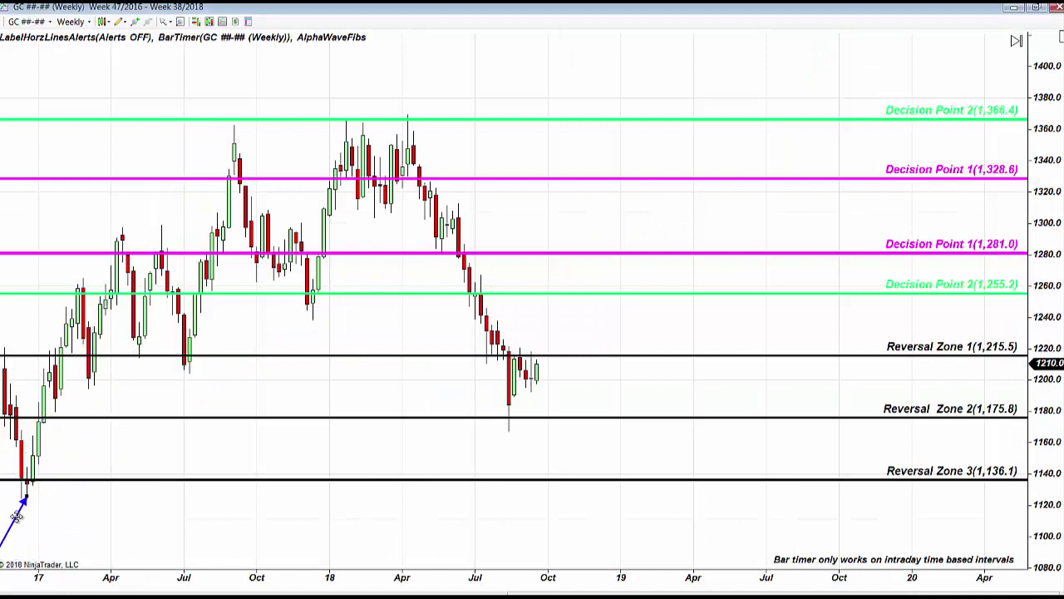
mouse_move(17, 517)
left_mouse_down()
mouse_move(93, 524)
mouse_move(594, 430)
mouse_move(554, 349)
mouse_move(503, 332)
mouse_move(441, 333)
mouse_move(371, 370)
mouse_move(385, 457)
mouse_move(530, 495)
mouse_move(570, 430)
mouse_move(571, 383)
mouse_move(546, 340)
mouse_move(457, 347)
mouse_move(433, 464)
mouse_move(464, 498)
mouse_move(555, 384)
left_mouse_up()
left_click_drag(1031, 423, 1047, 459)
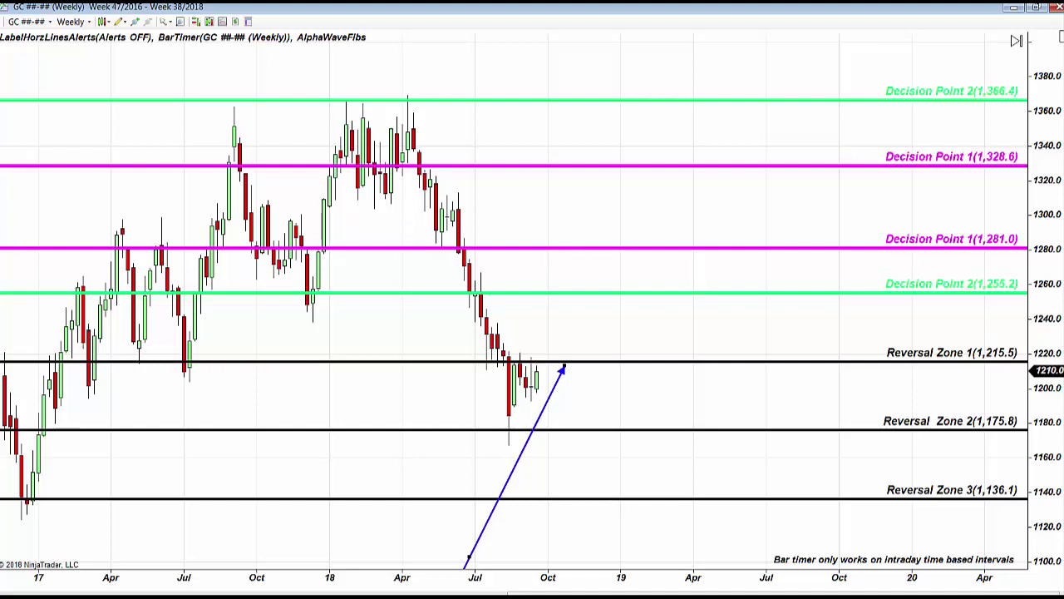
Rescale the GC chart to show the reversal line near 1420, then minimize it
left_click_drag(1043, 518, 1029, 555)
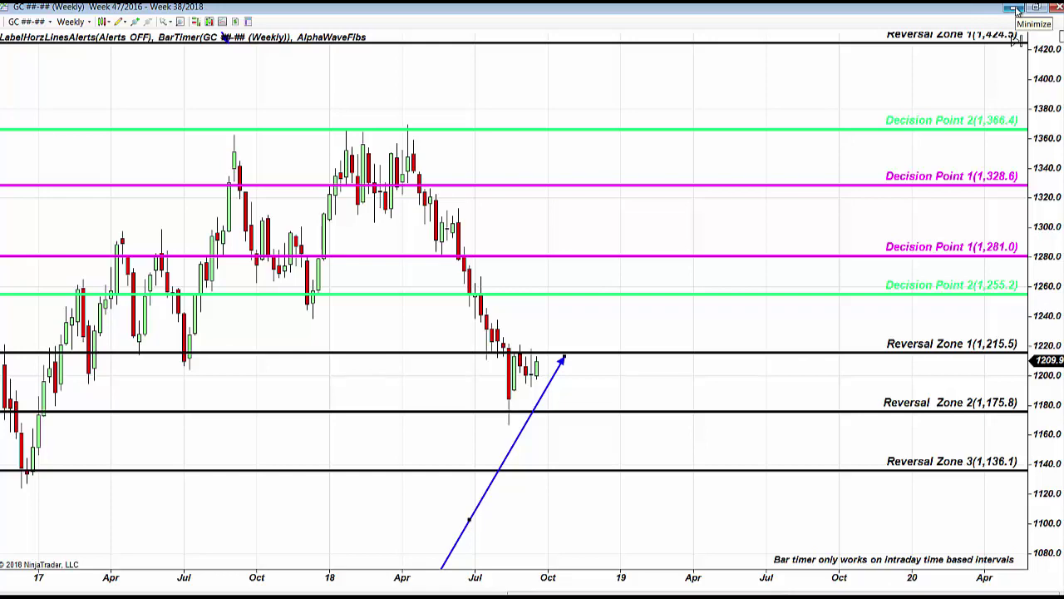
left_click(1018, 8)
Point the ES down-arrow after 9/20 at Reversal Zone 2 (2,928.50), then pan the EURUSD weekly chart
left_click_drag(836, 270, 708, 304)
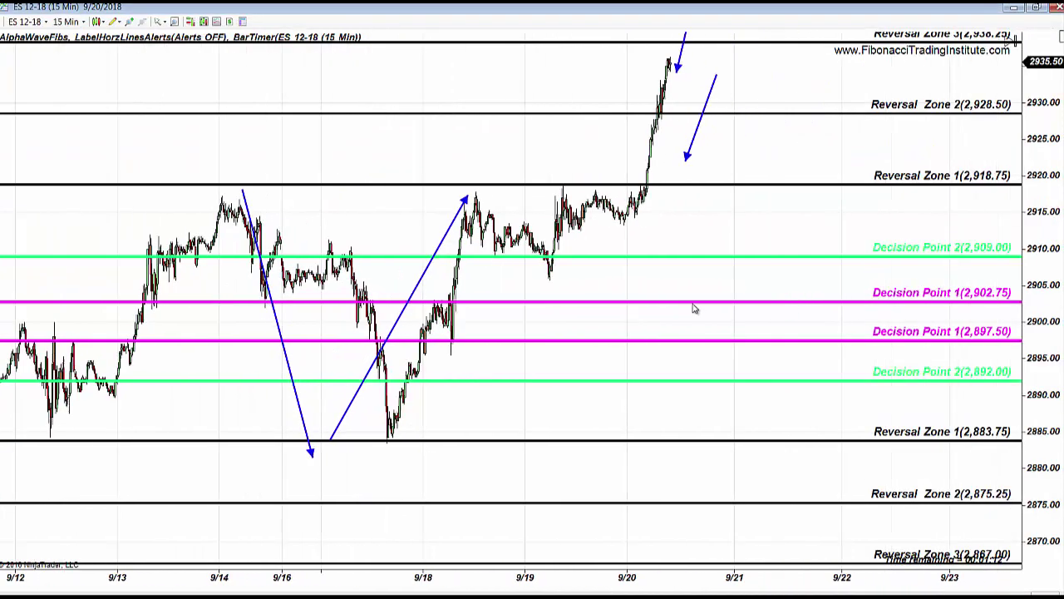
mouse_move(689, 148)
left_mouse_down()
mouse_move(709, 419)
mouse_move(696, 204)
mouse_move(681, 171)
mouse_move(613, 144)
mouse_move(518, 133)
mouse_move(279, 130)
mouse_move(211, 162)
mouse_move(620, 175)
left_mouse_up()
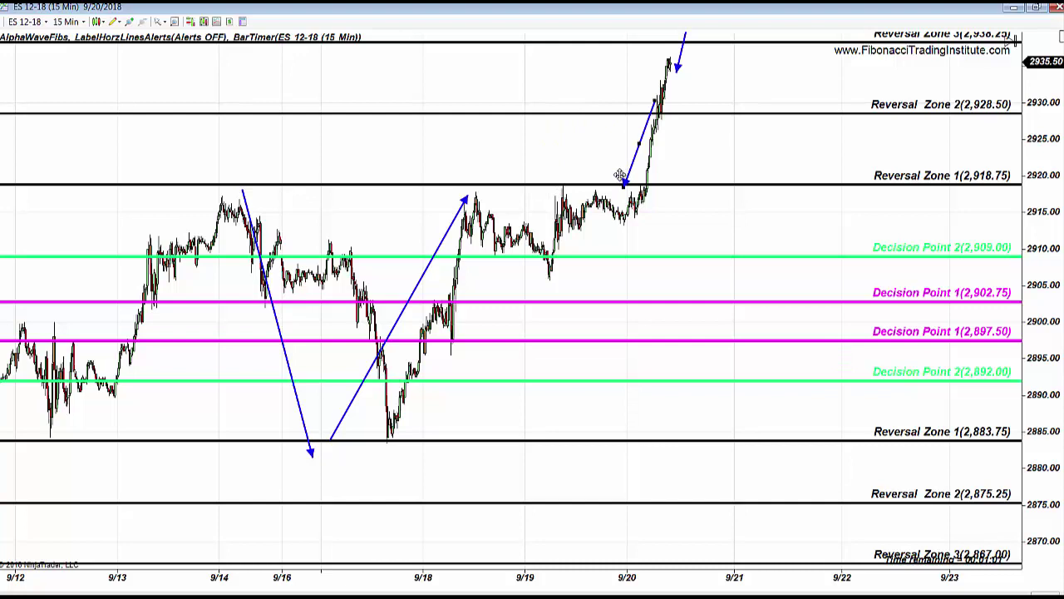
mouse_move(619, 174)
left_mouse_down()
mouse_move(715, 220)
mouse_move(756, 129)
mouse_move(743, 69)
mouse_move(706, 33)
mouse_move(660, 50)
mouse_move(729, 105)
mouse_move(751, 90)
left_mouse_up()
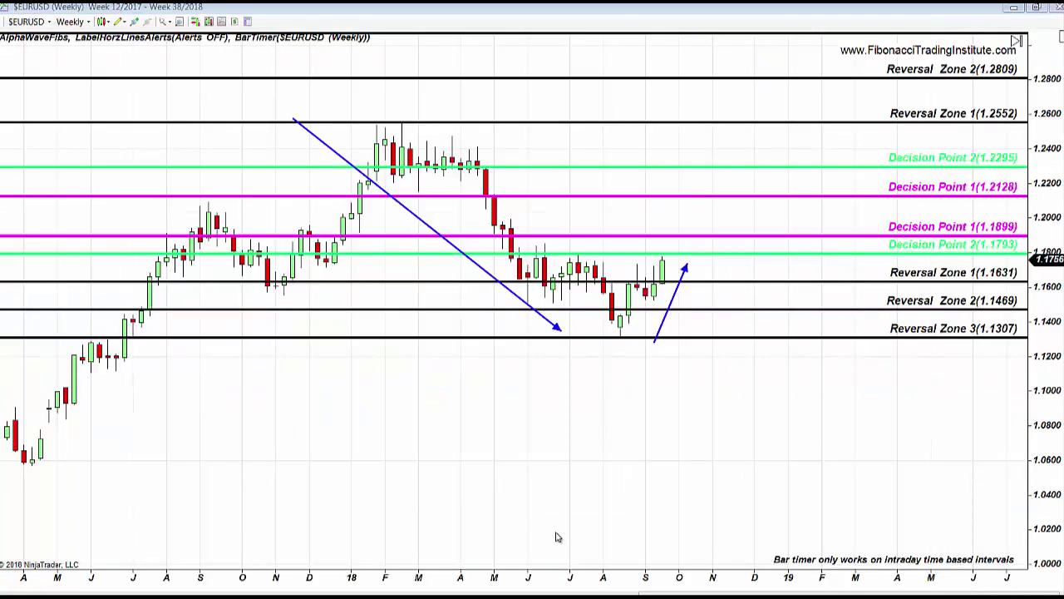
left_click_drag(556, 537, 478, 496)
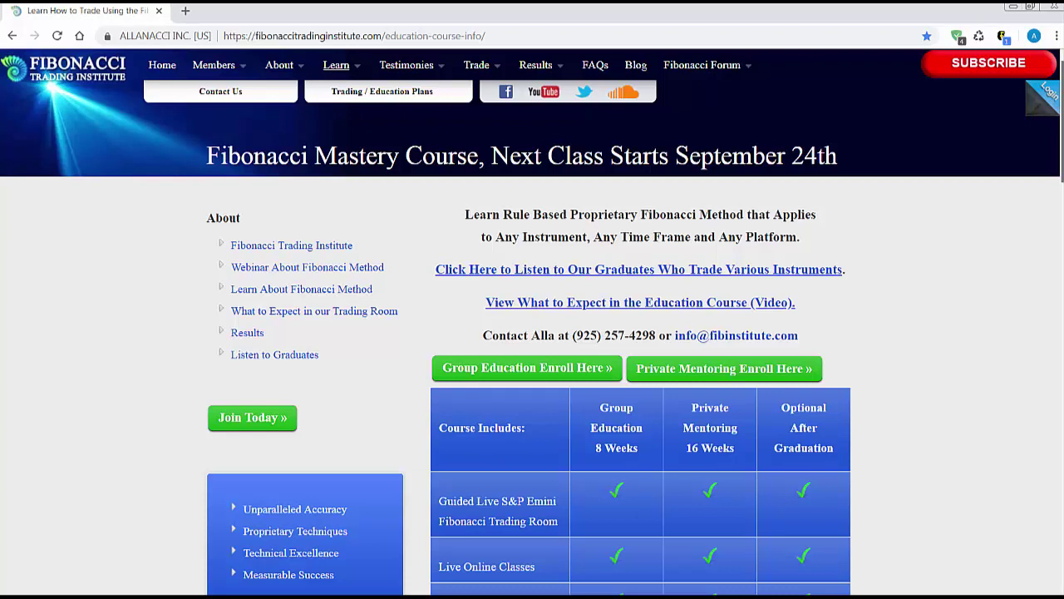
Scroll through the Mastery Course details and follow the 'Listen to Our Graduates' interviews link
scroll(533, 321, "down", 1)
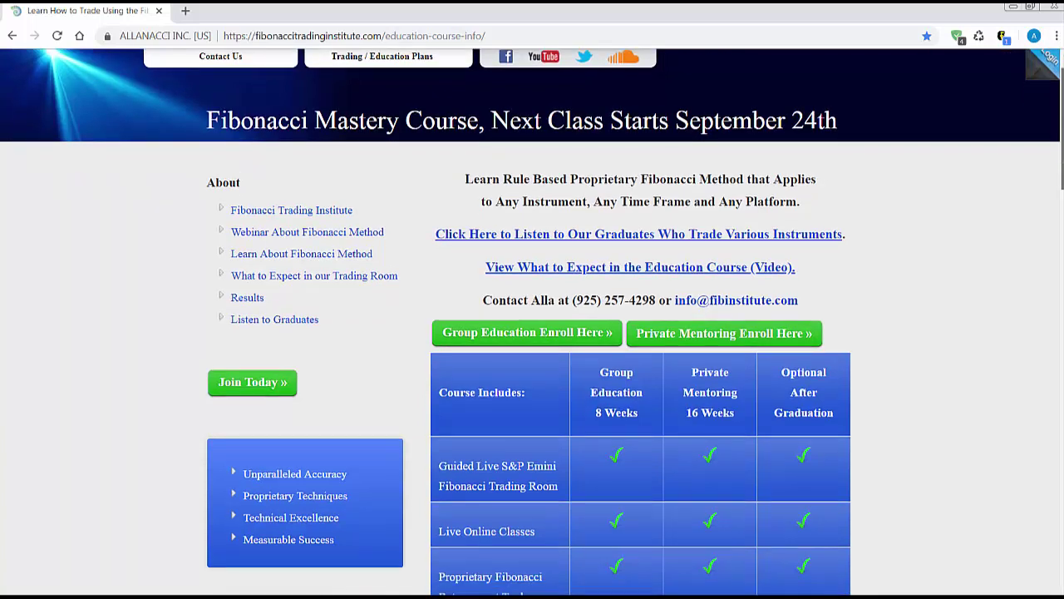
scroll(533, 322, "down", 1)
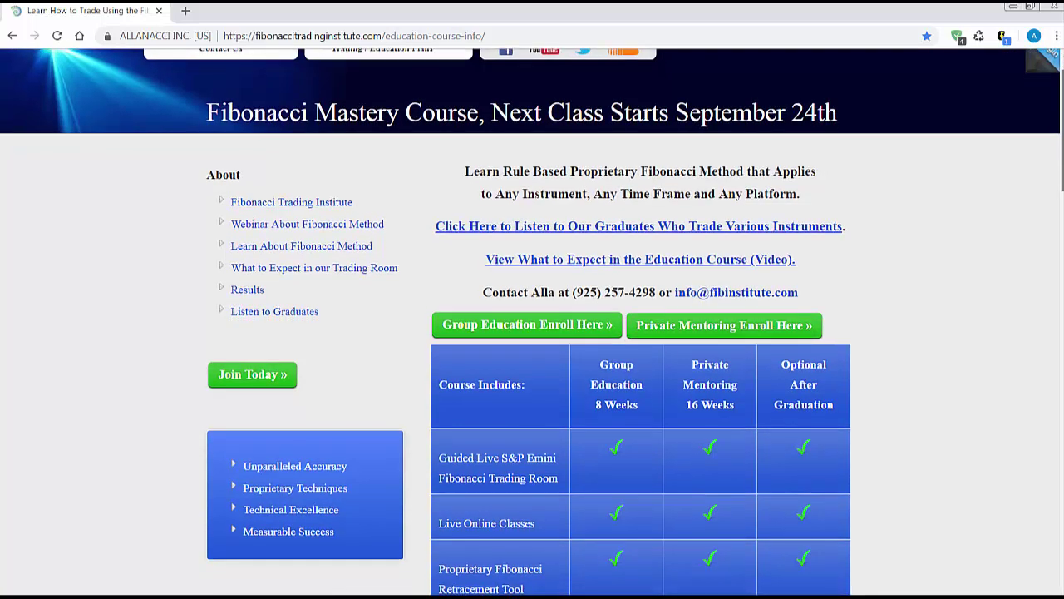
scroll(532, 321, "down", 1)
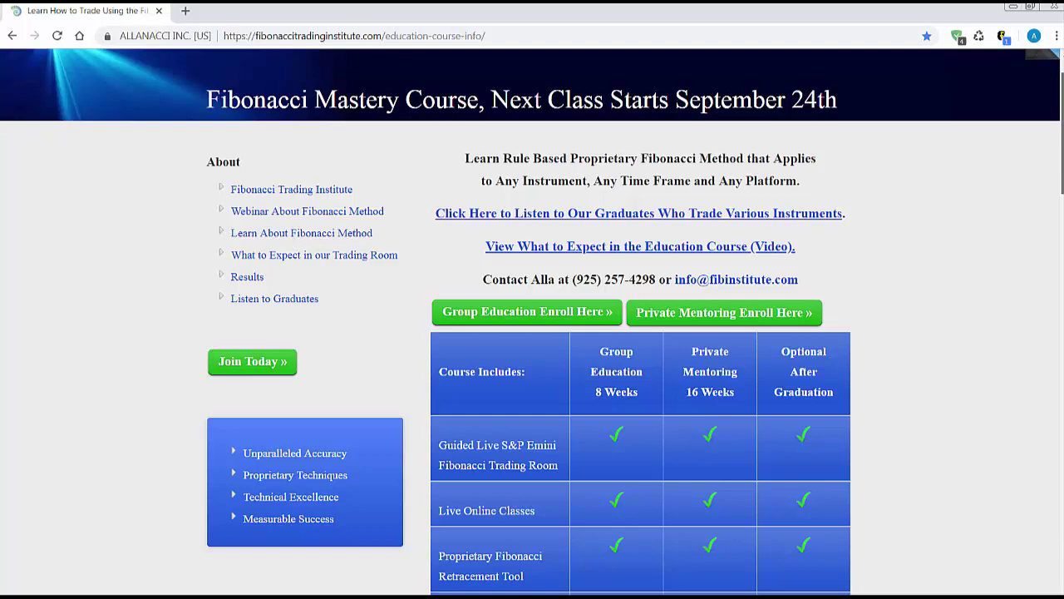
scroll(1061, 176, "down", 3)
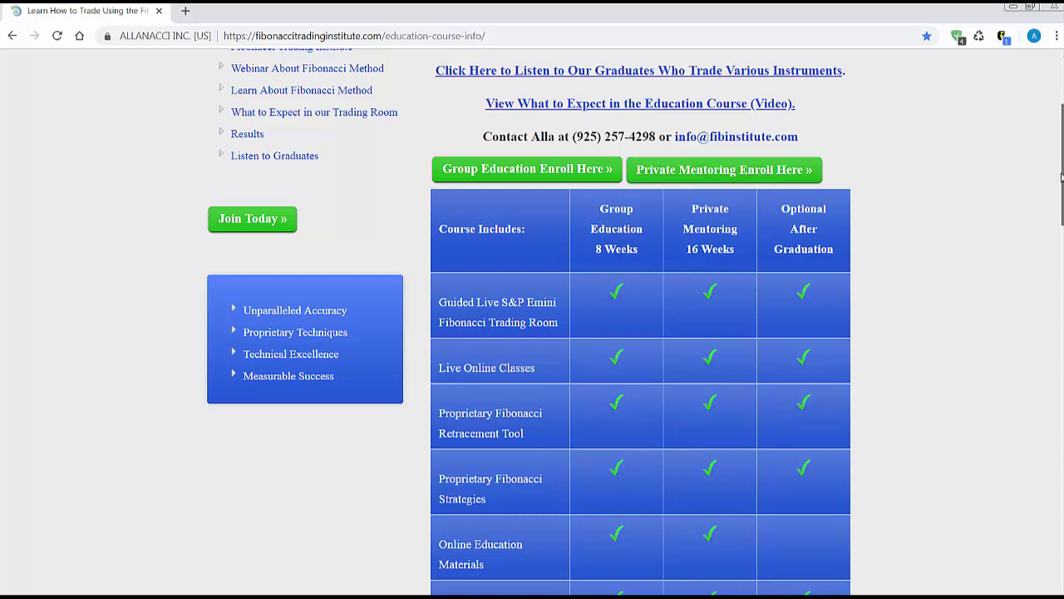
left_click_drag(1062, 176, 1062, 178)
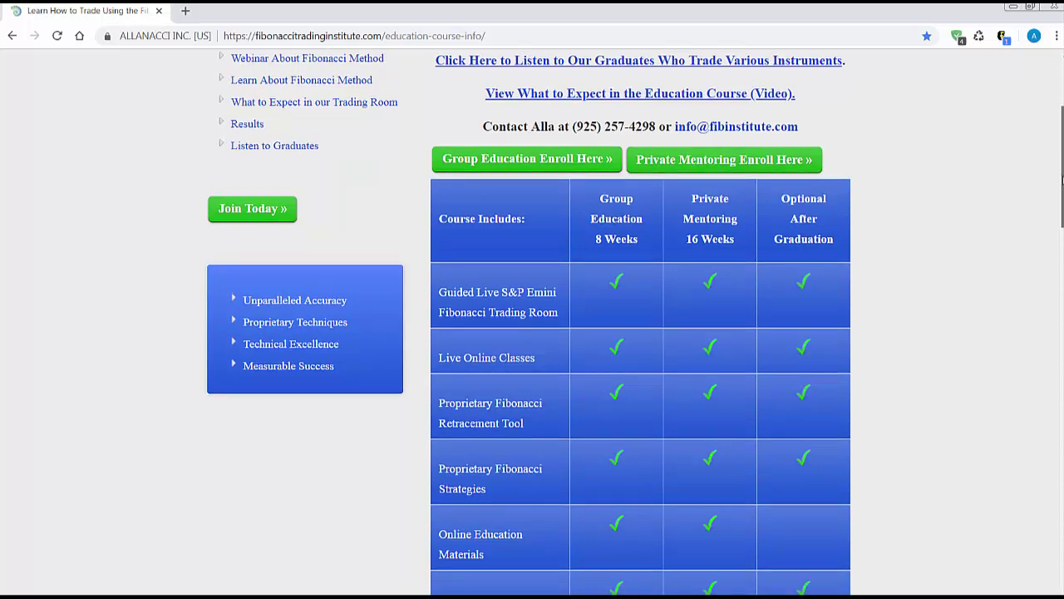
left_click_drag(1062, 178, 1062, 136)
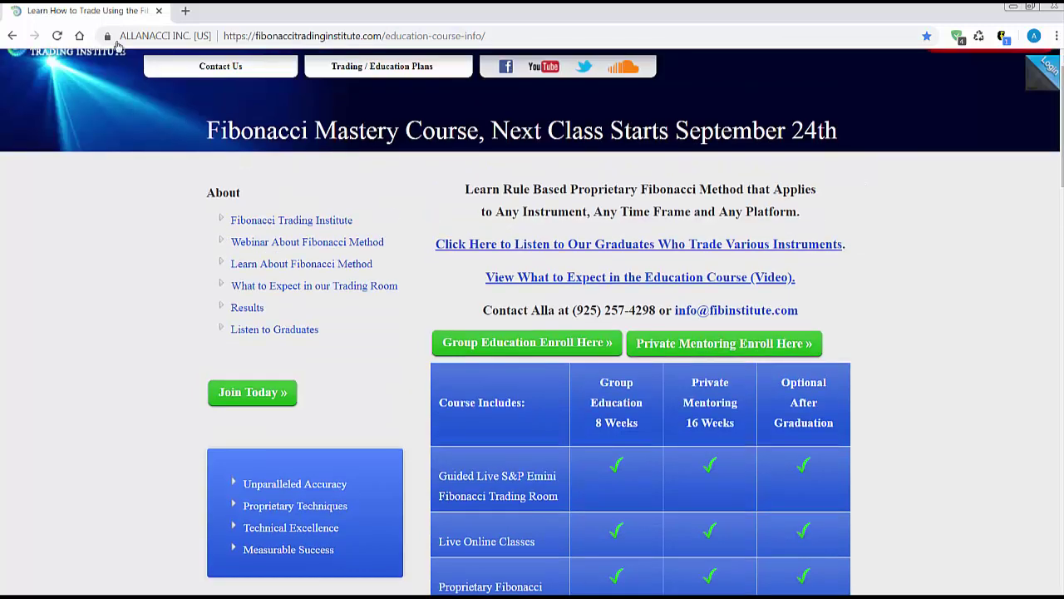
left_click(631, 250)
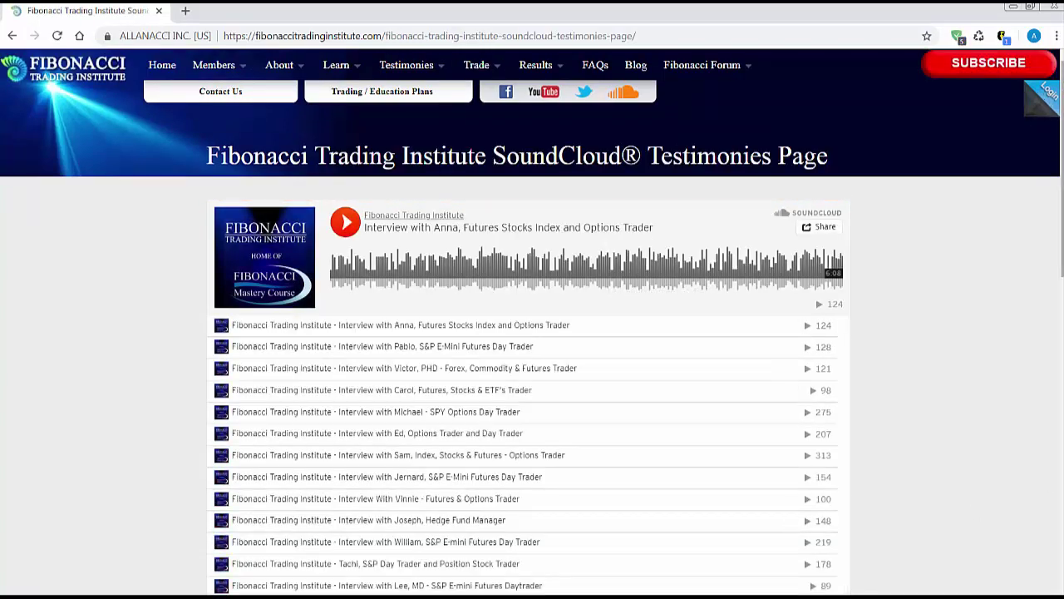
Scroll down through the SoundCloud testimonies list of over twenty graduate interview recordings
scroll(923, 248, "down", 2)
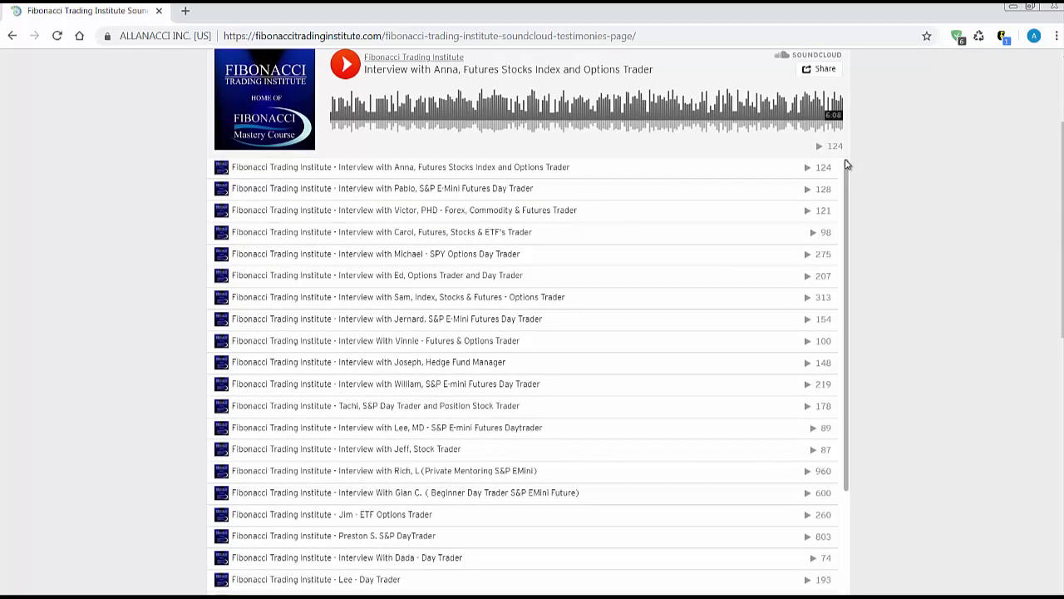
scroll(847, 164, "down", 1)
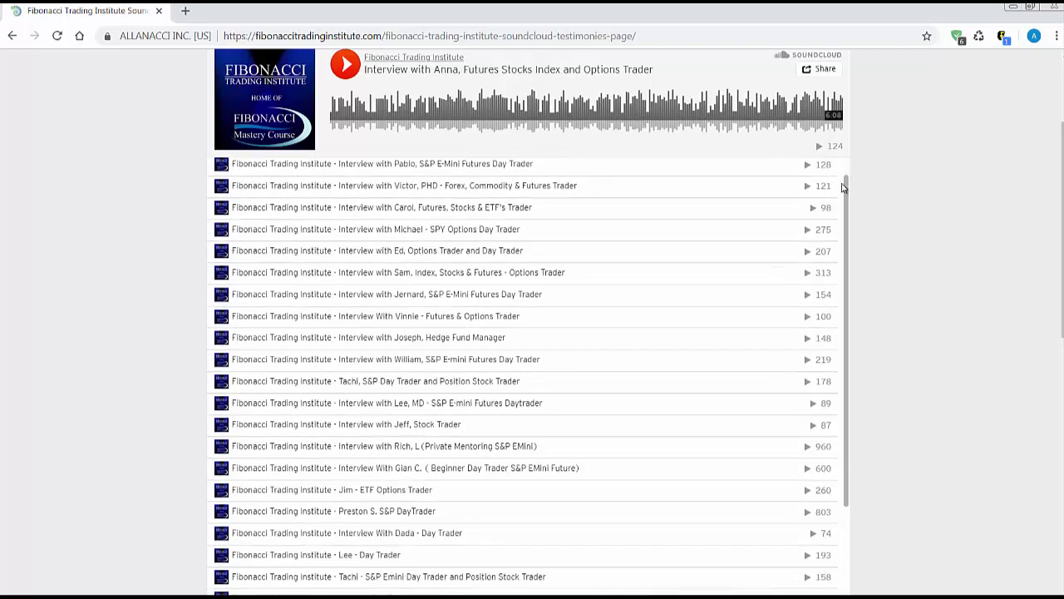
scroll(843, 189, "down", 1)
scroll(843, 196, "down", 1)
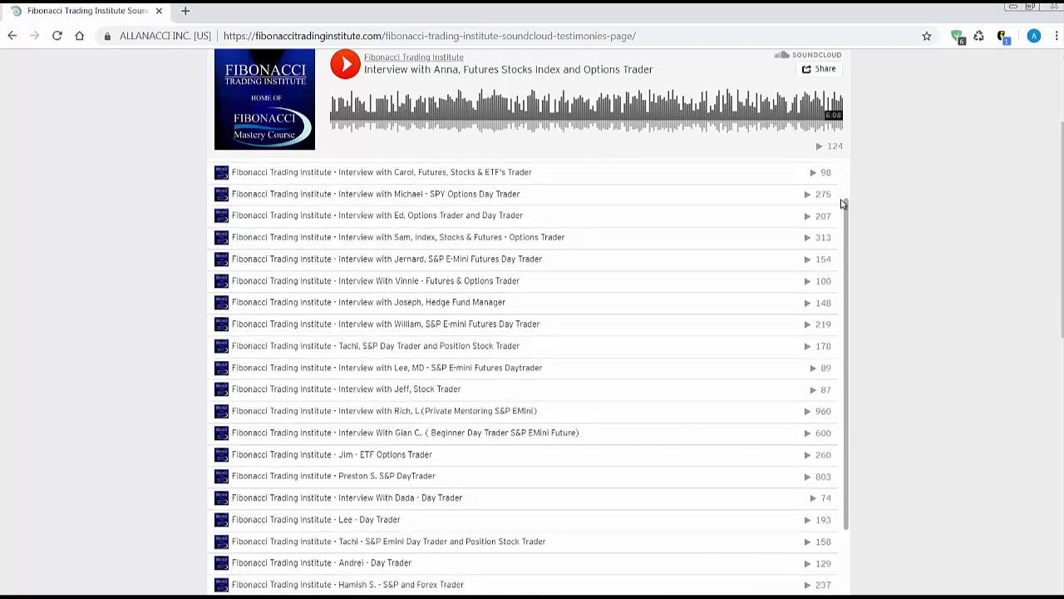
scroll(841, 208, "down", 1)
scroll(840, 219, "down", 1)
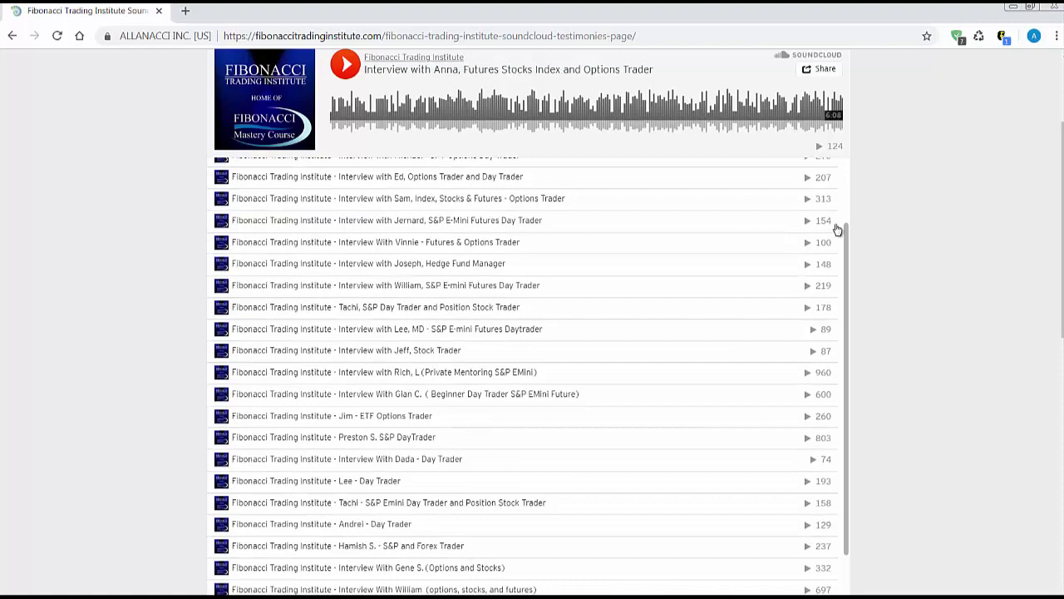
scroll(837, 229, "down", 3)
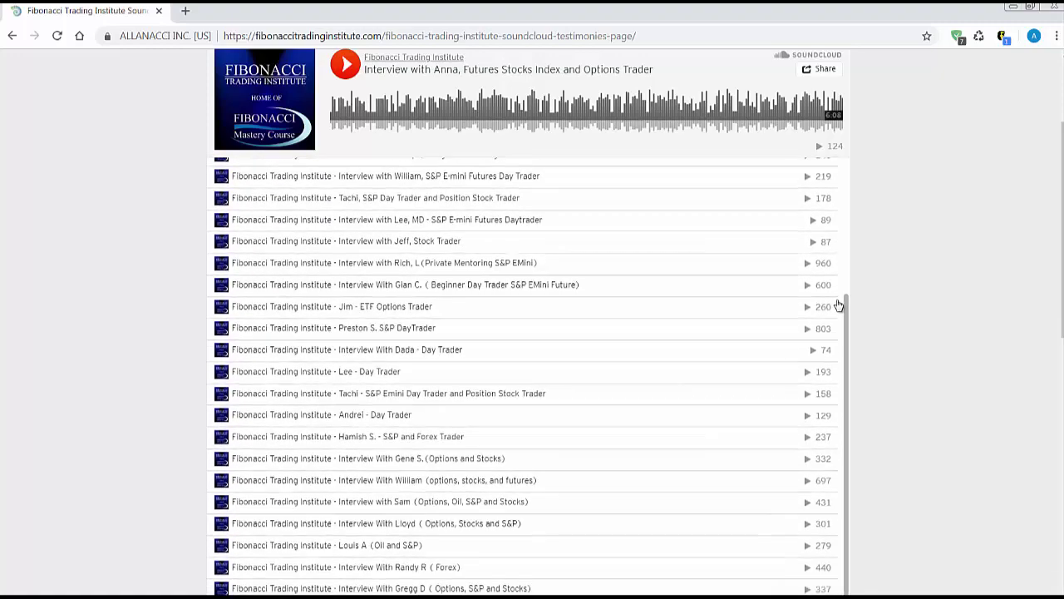
Return to the top of the testimonies page and go to the institute's Contact Us page
scroll(835, 241, "up", 5)
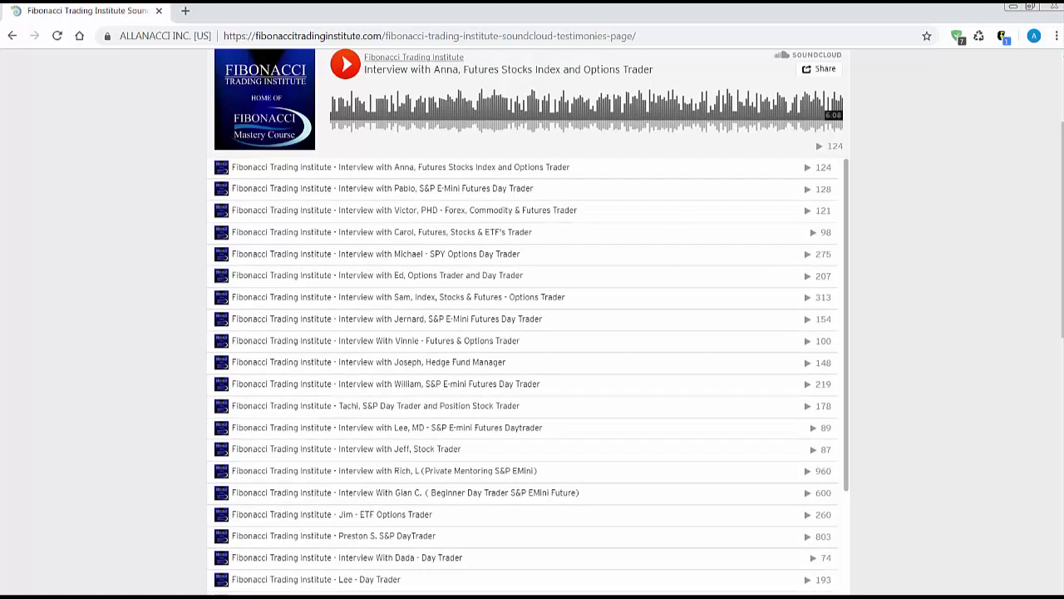
scroll(1062, 246, "up", 2)
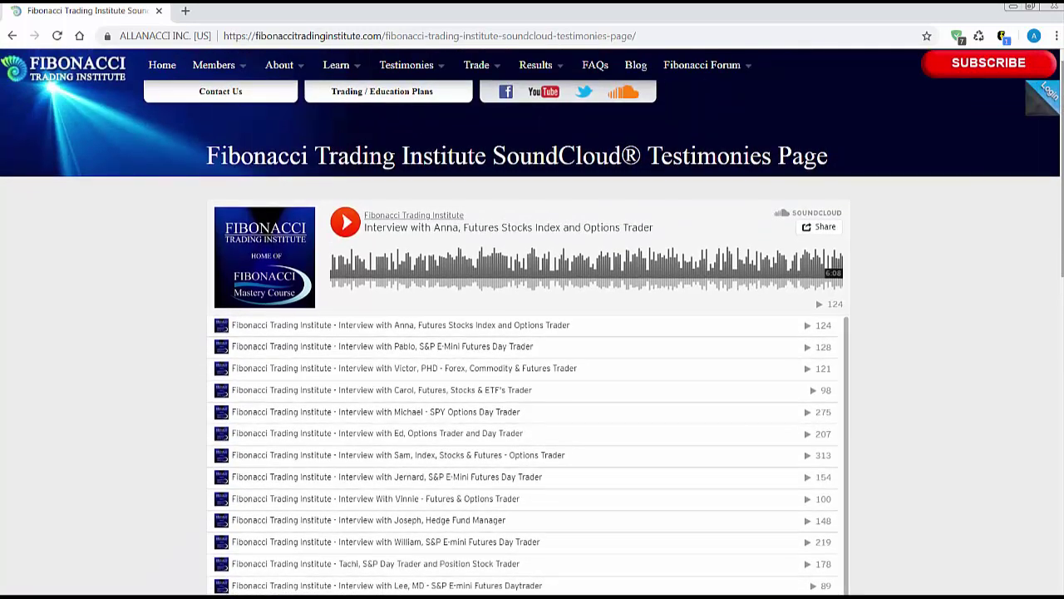
left_click(223, 98)
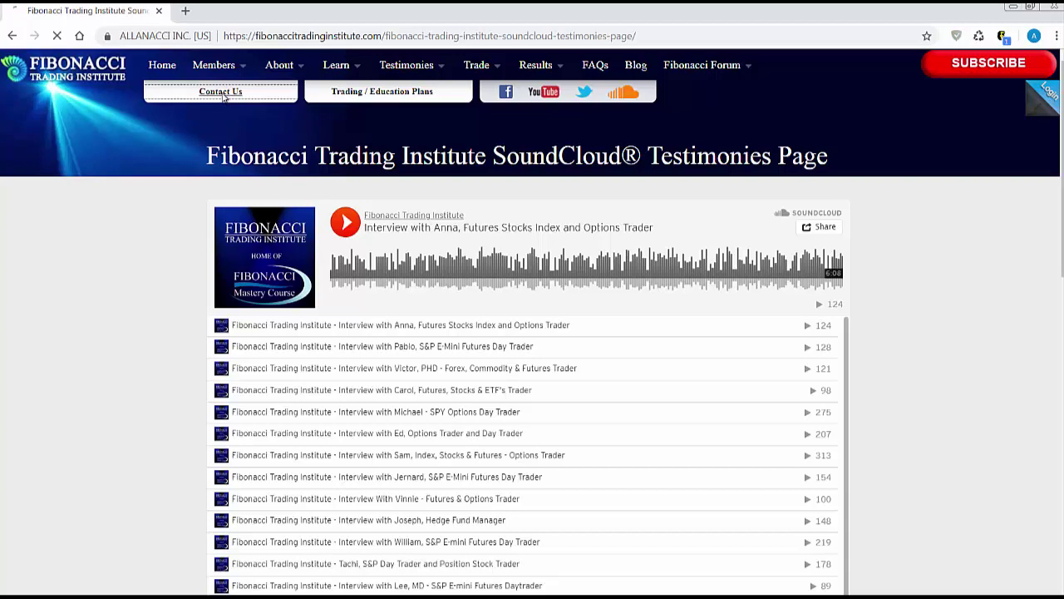